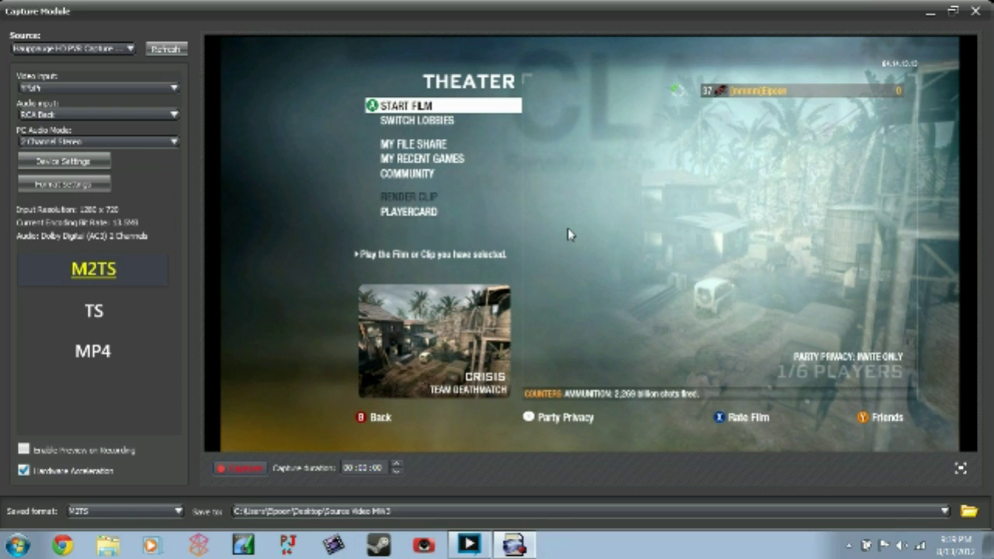
# Keep Source Video MW3 as the save folder for captured recordings
pyautogui.click(931, 513)
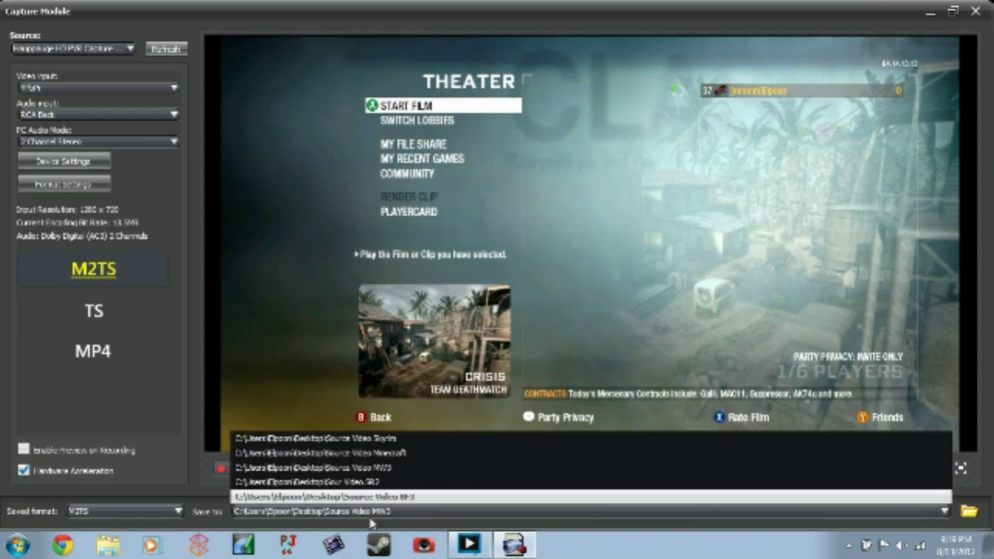
pyautogui.click(381, 470)
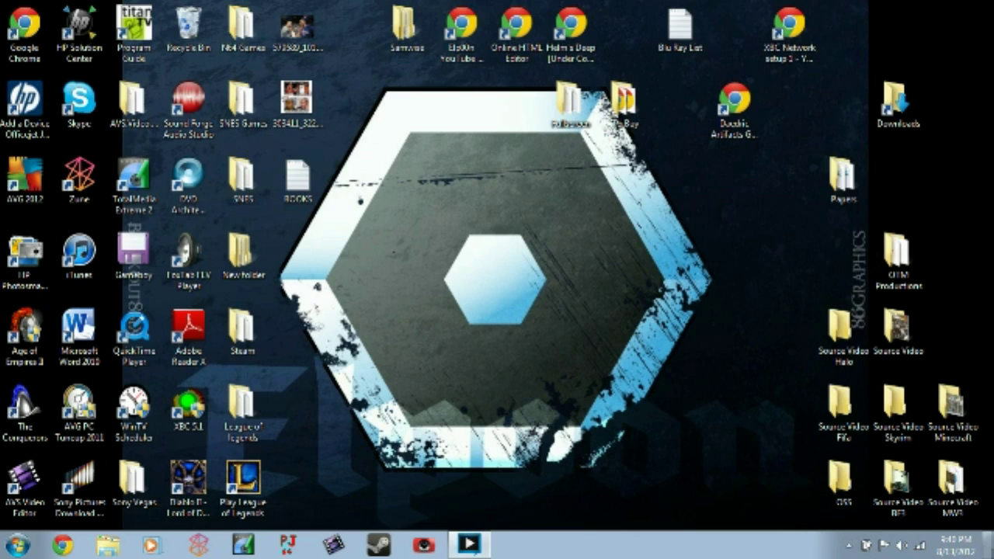
# Open the Source Video MW3 folder and play the clip 2012_8_13_21_19_31
pyautogui.click(960, 503)
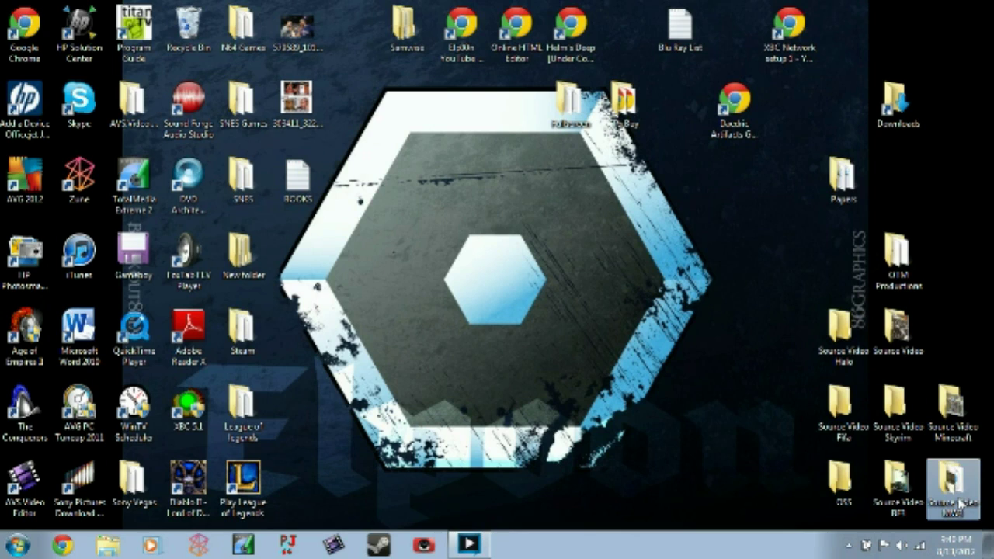
pyautogui.doubleClick(940, 488)
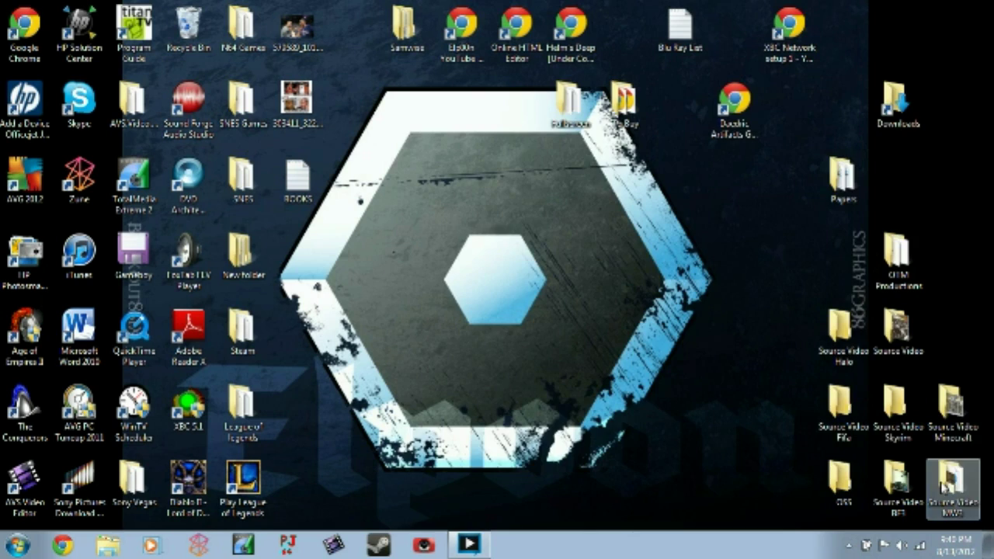
pyautogui.click(590, 203)
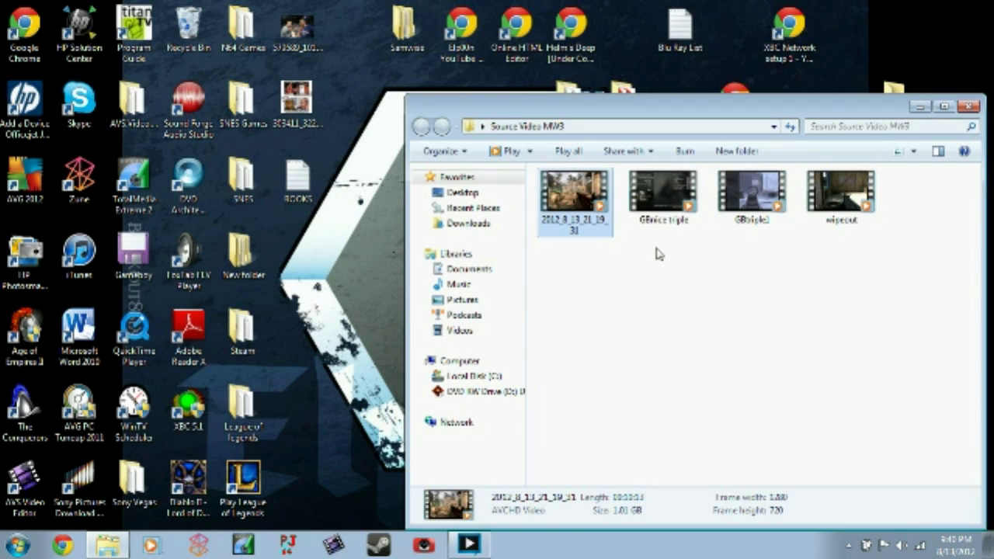
pyautogui.doubleClick(578, 201)
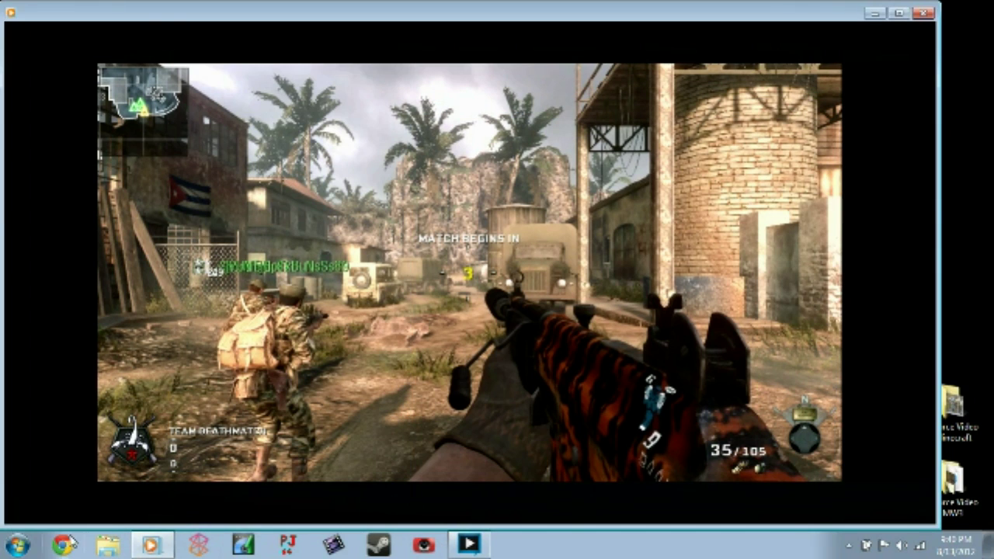
# Launch Sound Forge Audio Studio 10.0 from the Start menu
pyautogui.click(17, 545)
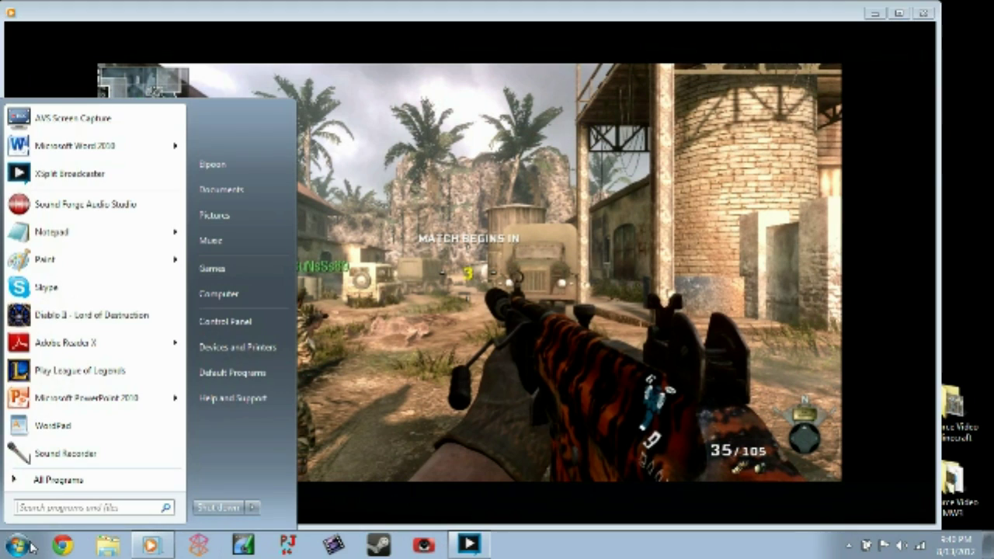
pyautogui.click(83, 207)
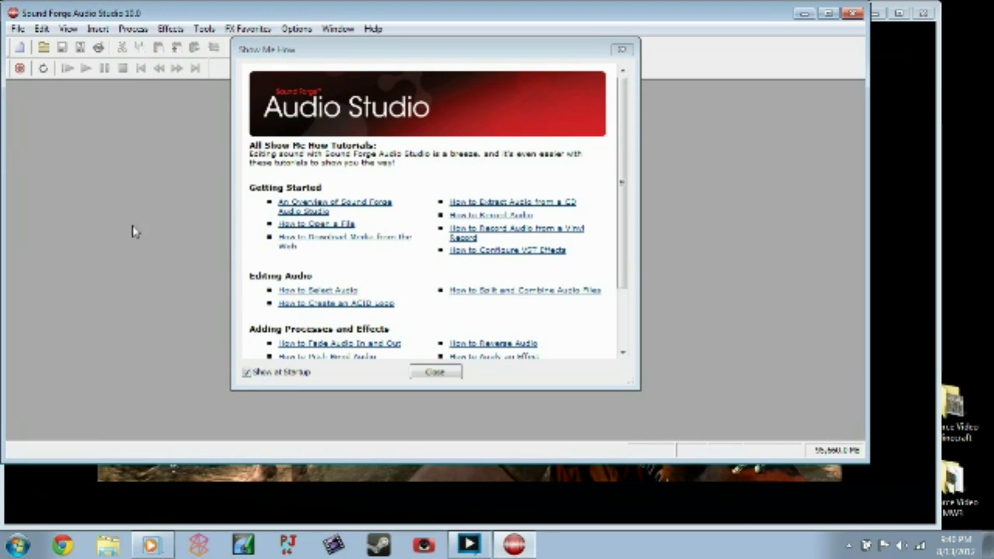
# Dismiss the Show Me How tutorials and review the Record settings for new Sound 1
pyautogui.click(431, 372)
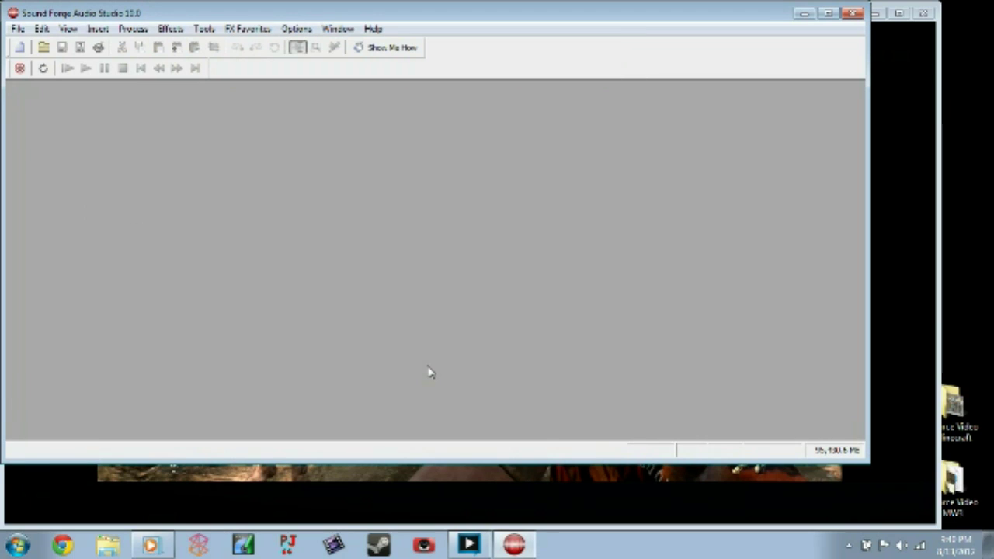
pyautogui.click(19, 68)
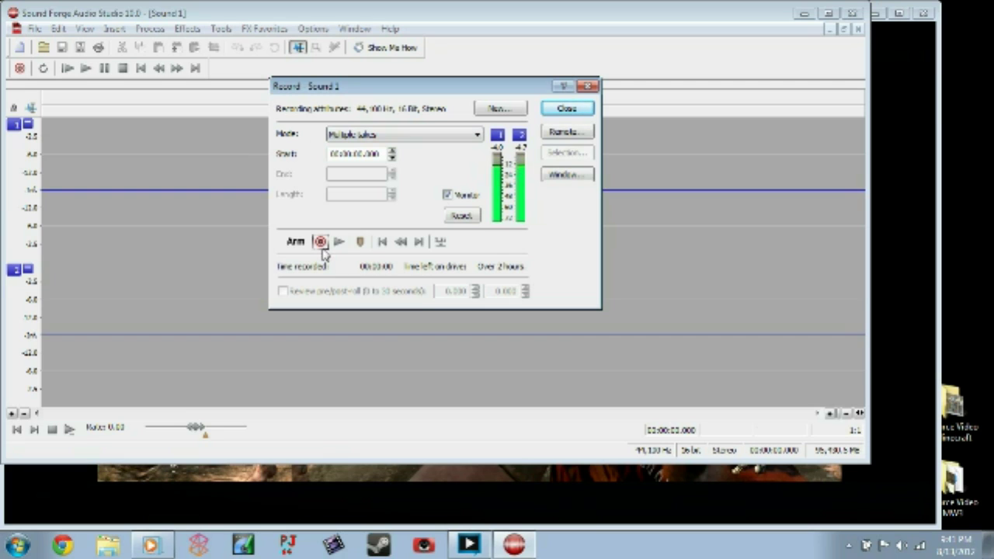
pyautogui.click(567, 108)
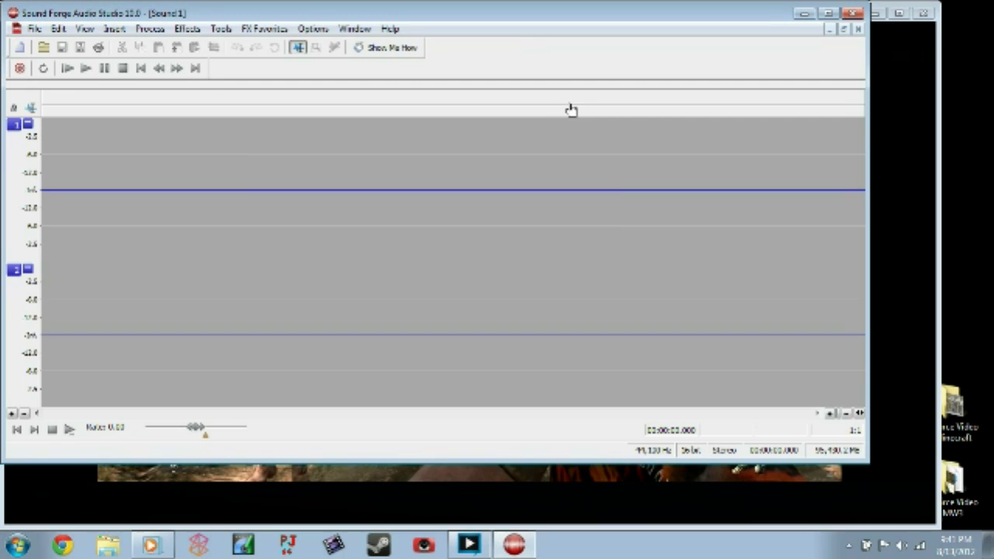
# Look over the File menu, then quit Sound Forge and close the gameplay video player
pyautogui.click(31, 29)
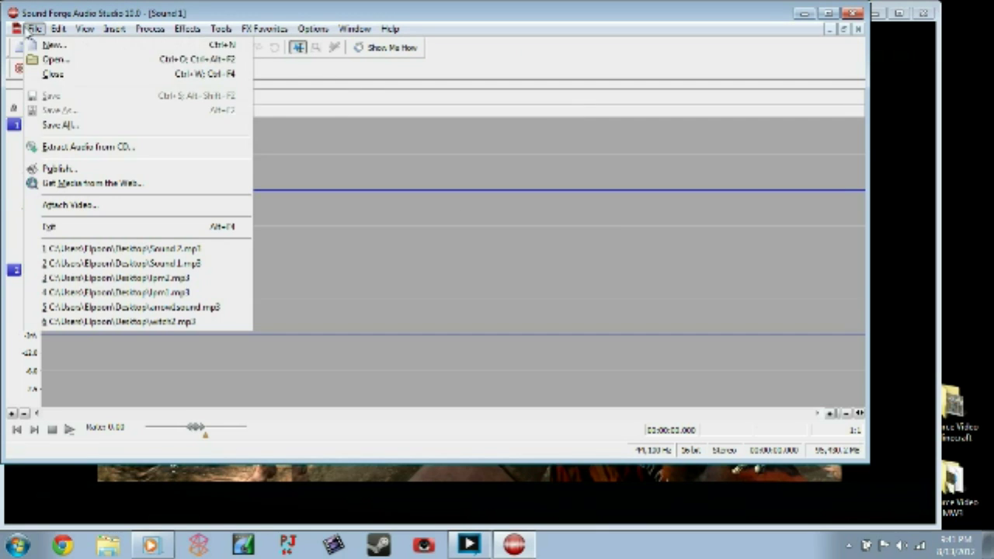
pyautogui.click(403, 8)
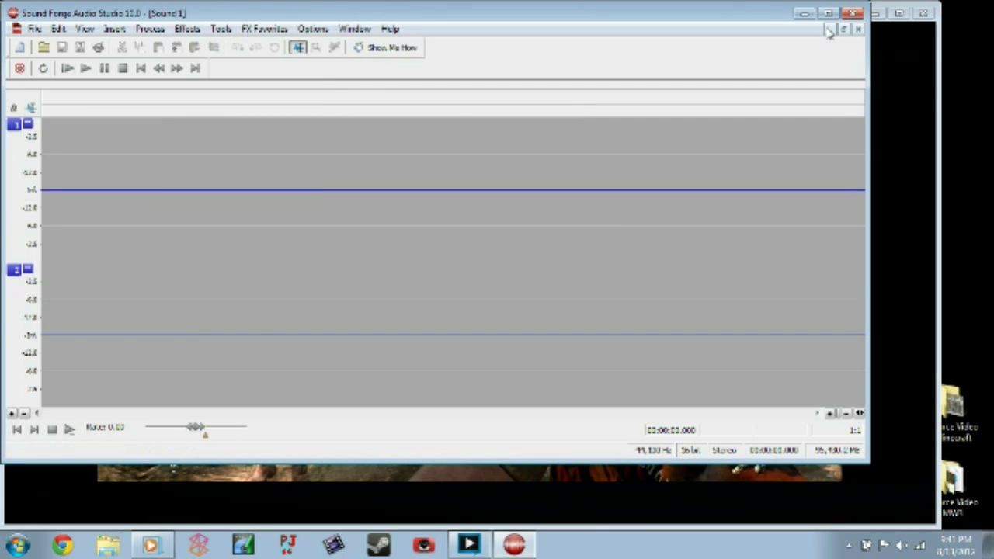
pyautogui.click(853, 12)
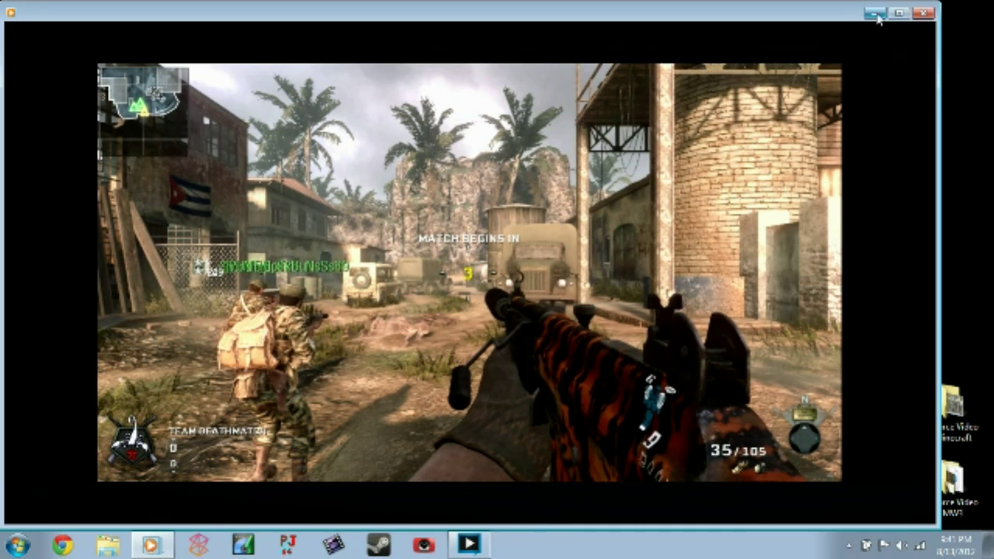
pyautogui.click(922, 14)
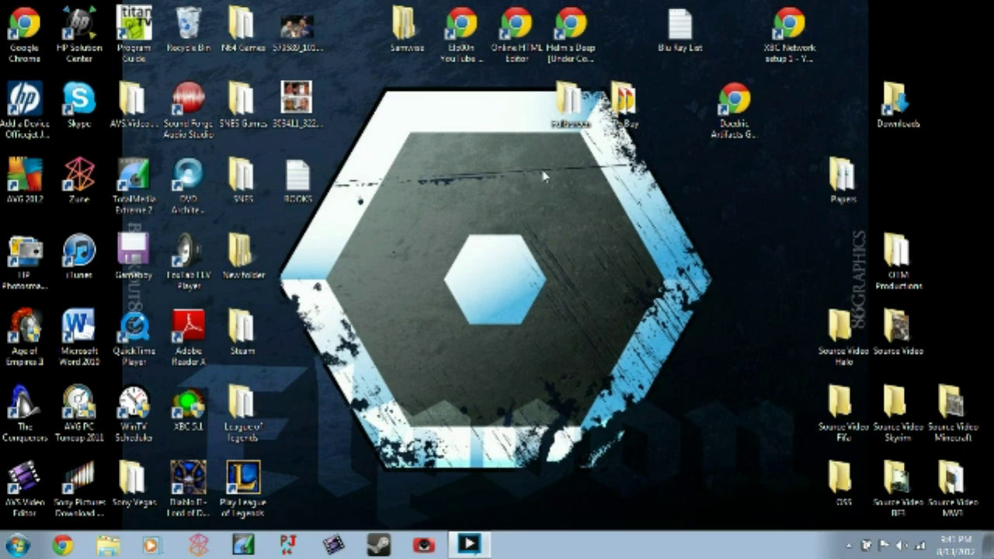
# Bring AVS Video Editor 5.2 forward on its new-project start screen from the taskbar
pyautogui.click(335, 545)
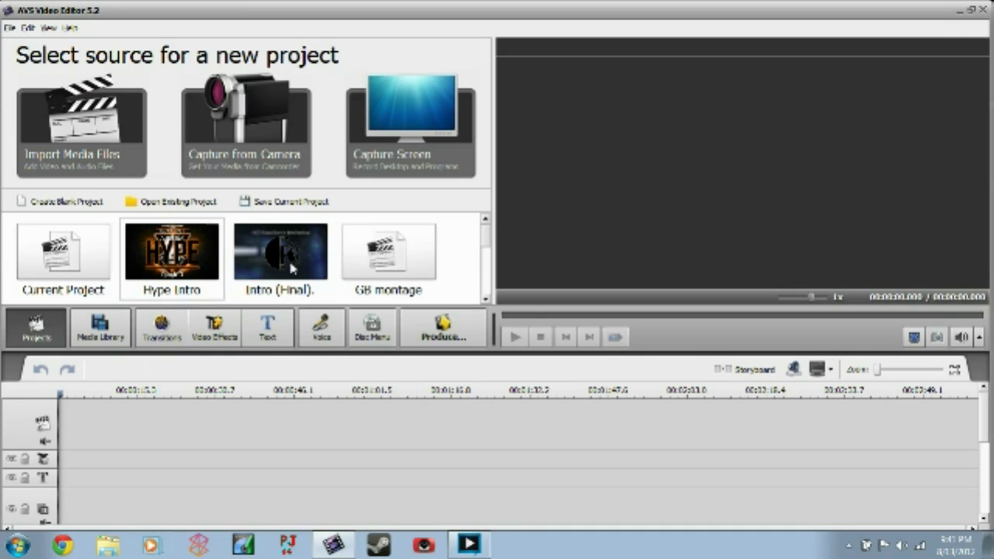
# Load the Intro (Final) project and scroll through its timeline tracks
pyautogui.click(256, 267)
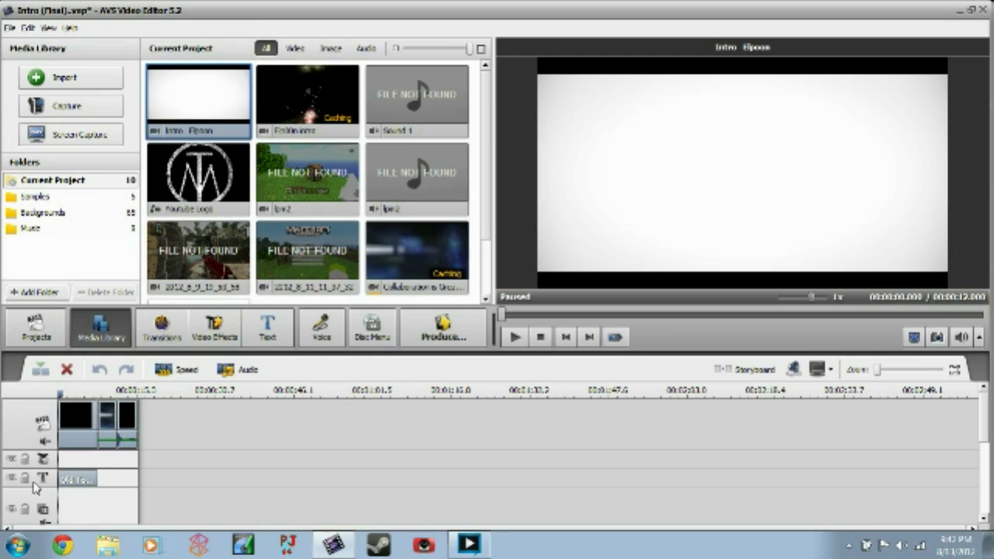
pyautogui.moveTo(982, 436); pyautogui.dragTo(982, 458)
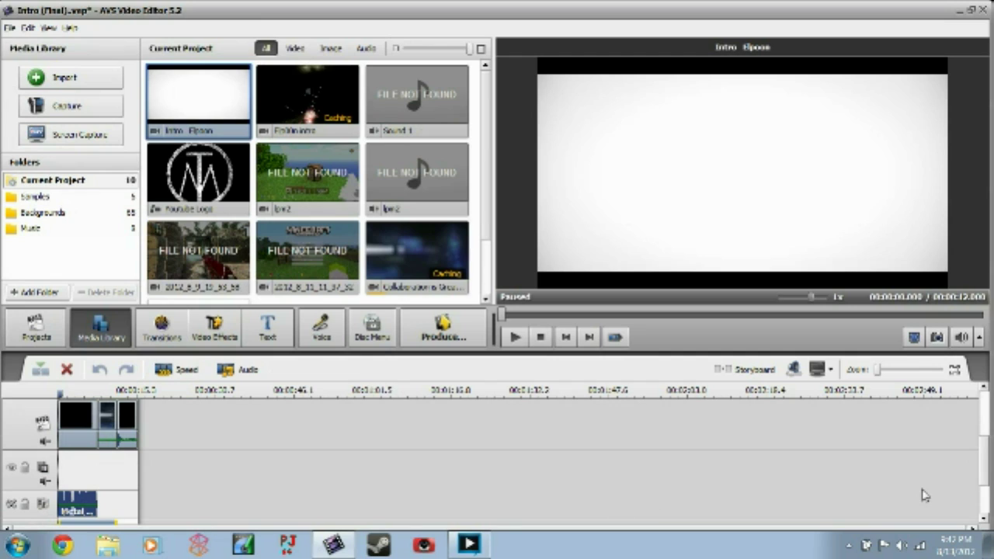
pyautogui.scroll(-3, 987, 470)
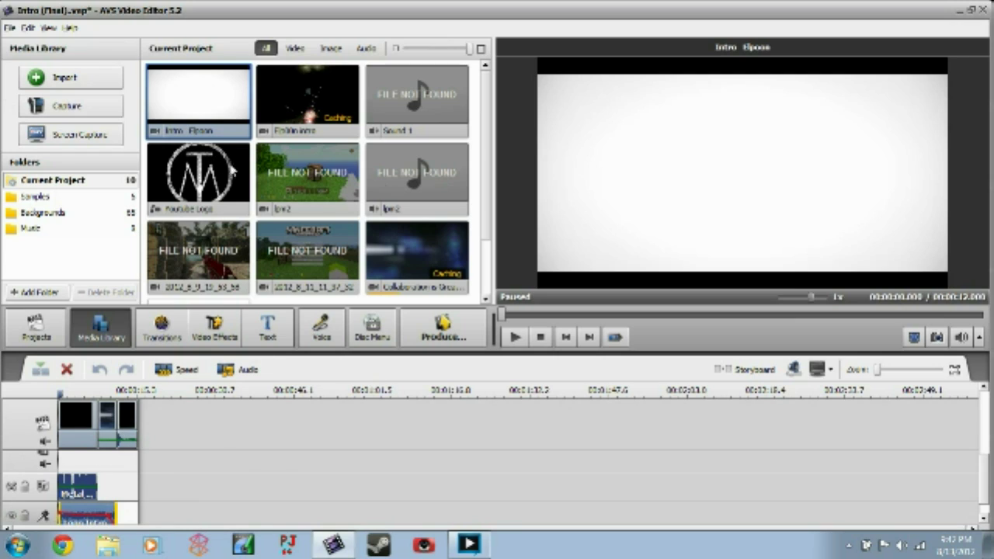
pyautogui.click(74, 78)
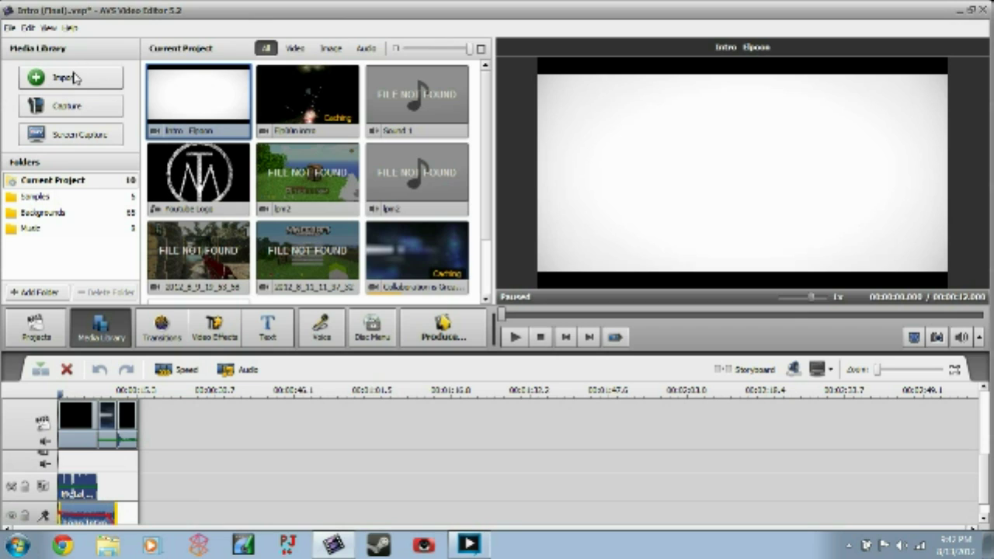
pyautogui.click(327, 184)
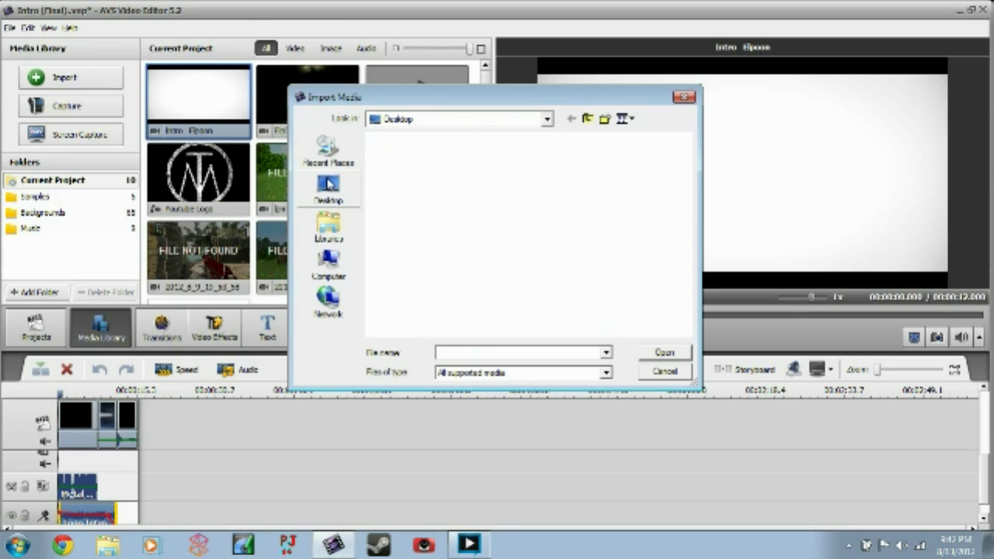
pyautogui.moveTo(686, 159); pyautogui.dragTo(687, 274)
pyautogui.click(476, 268)
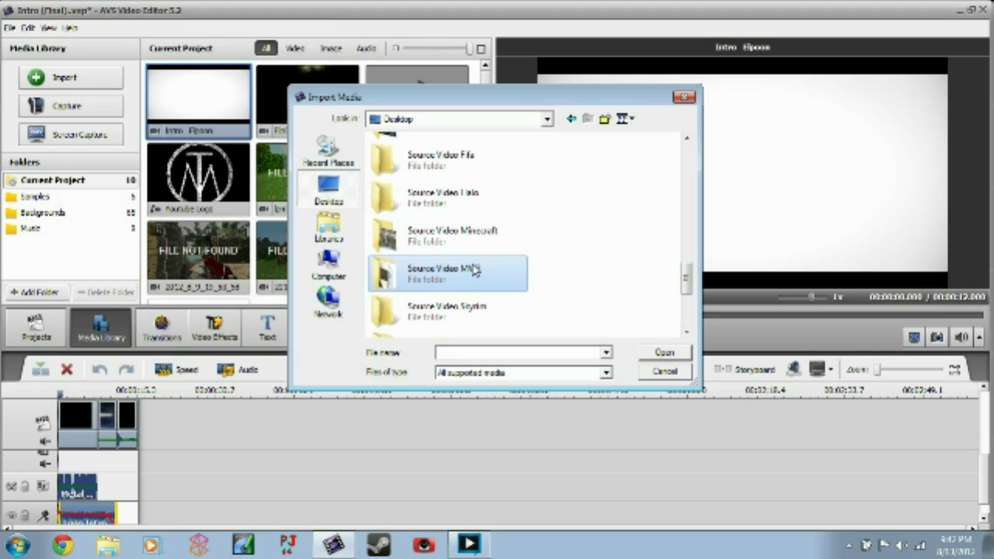
pyautogui.doubleClick(476, 268)
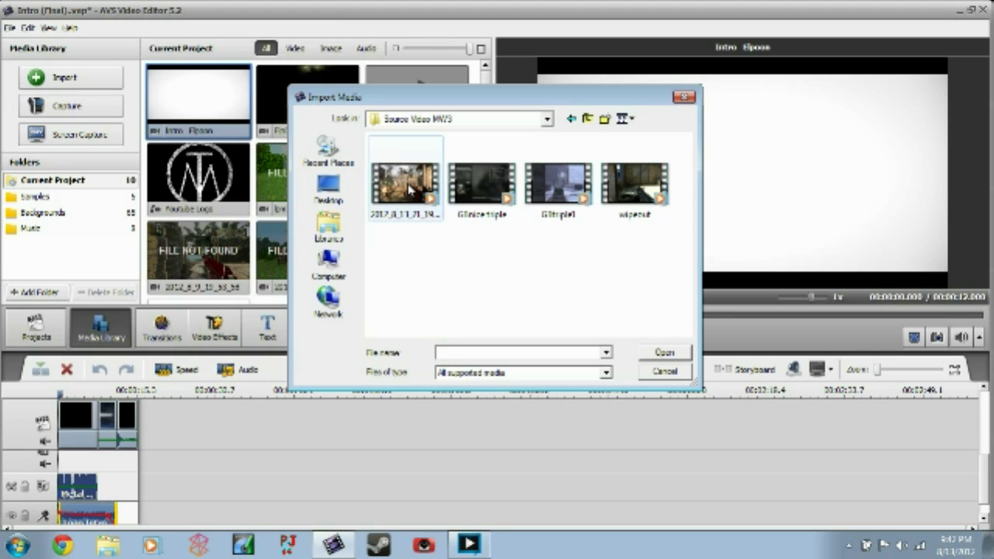
pyautogui.click(679, 354)
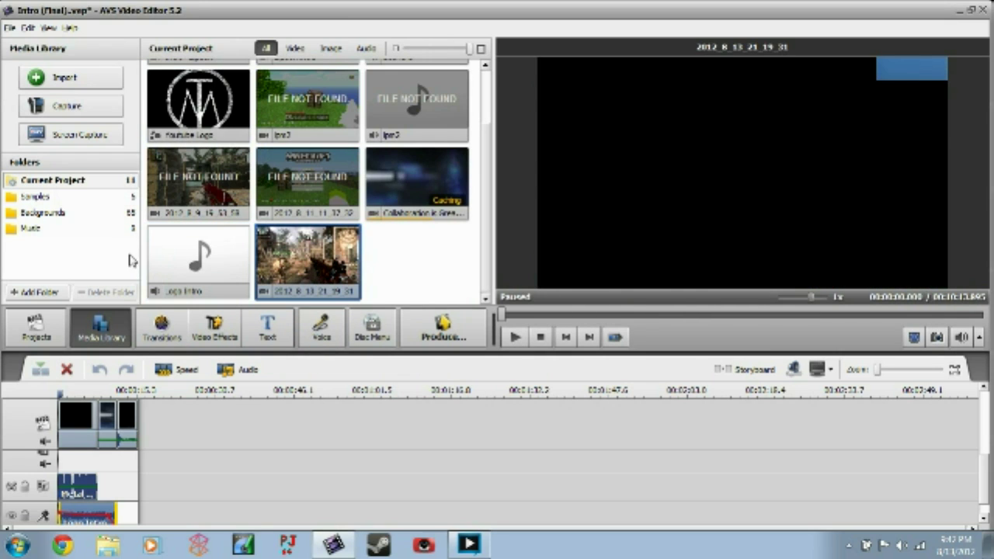
pyautogui.click(59, 78)
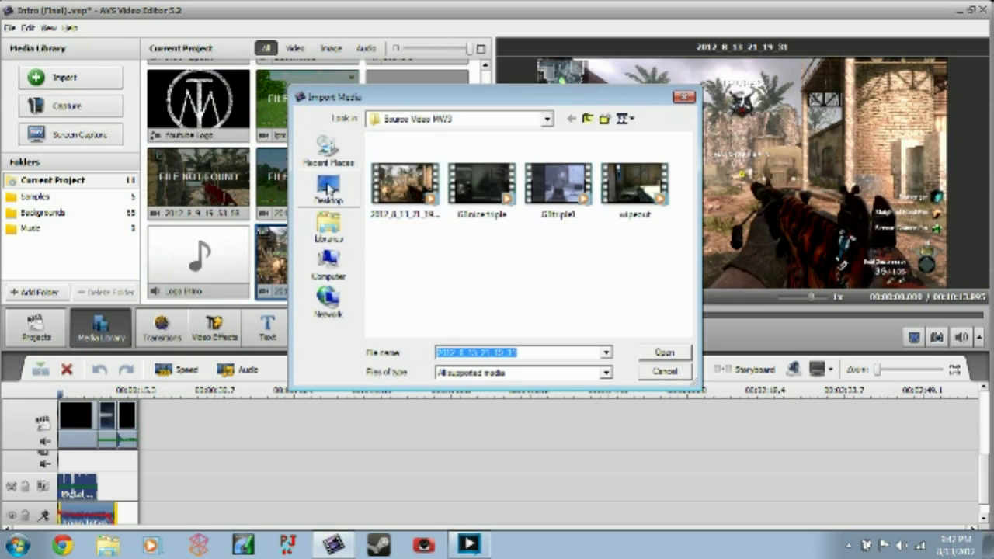
pyautogui.click(328, 189)
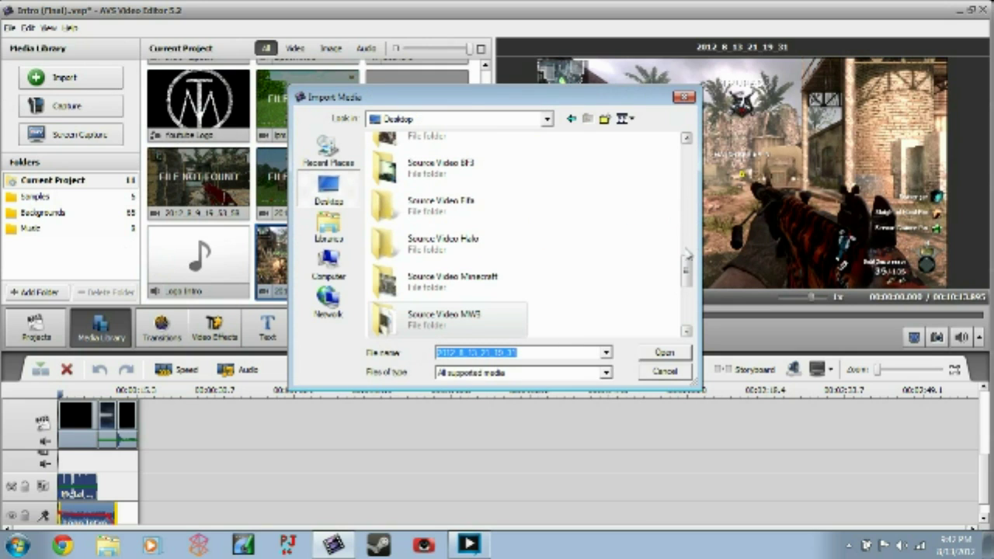
pyautogui.moveTo(687, 256); pyautogui.dragTo(688, 303)
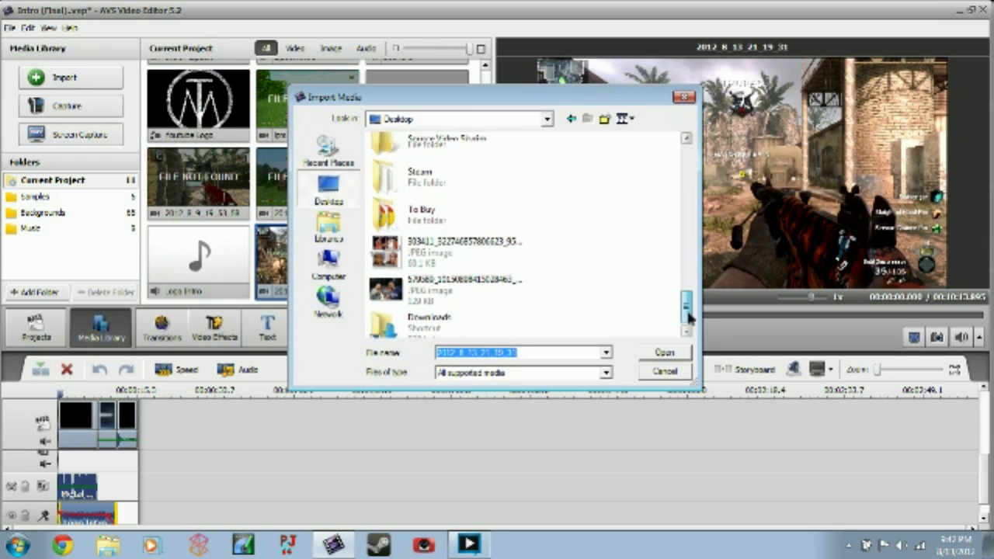
pyautogui.click(656, 372)
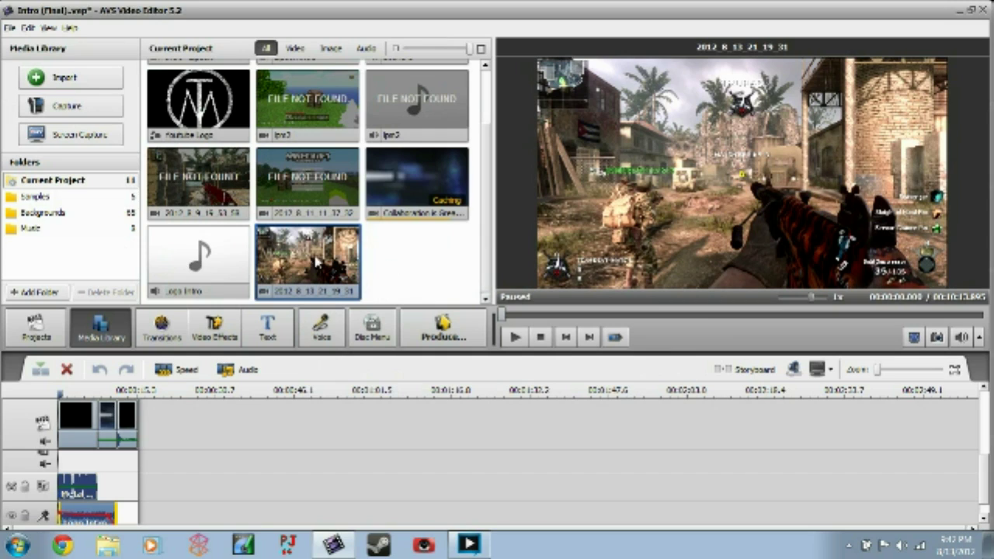
pyautogui.moveTo(316, 264); pyautogui.dragTo(283, 413)
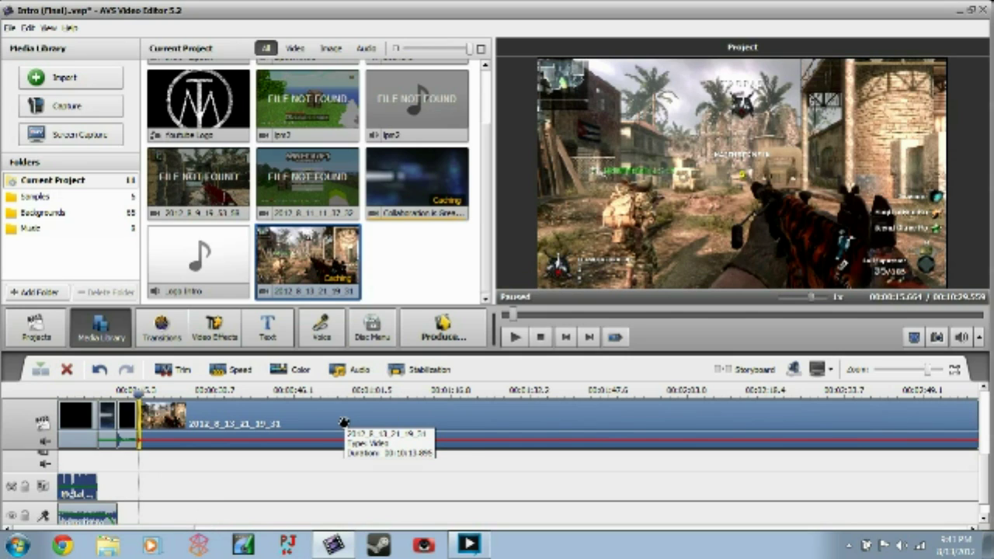
# Jump to about 25 seconds, select the music and bottom-track clips, and show the Transitions library
pyautogui.click(184, 393)
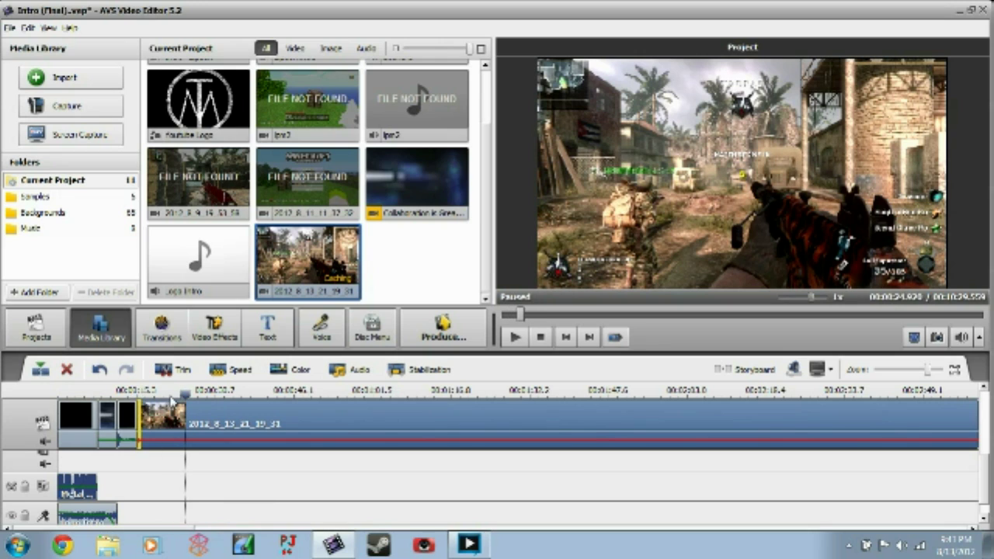
pyautogui.click(90, 490)
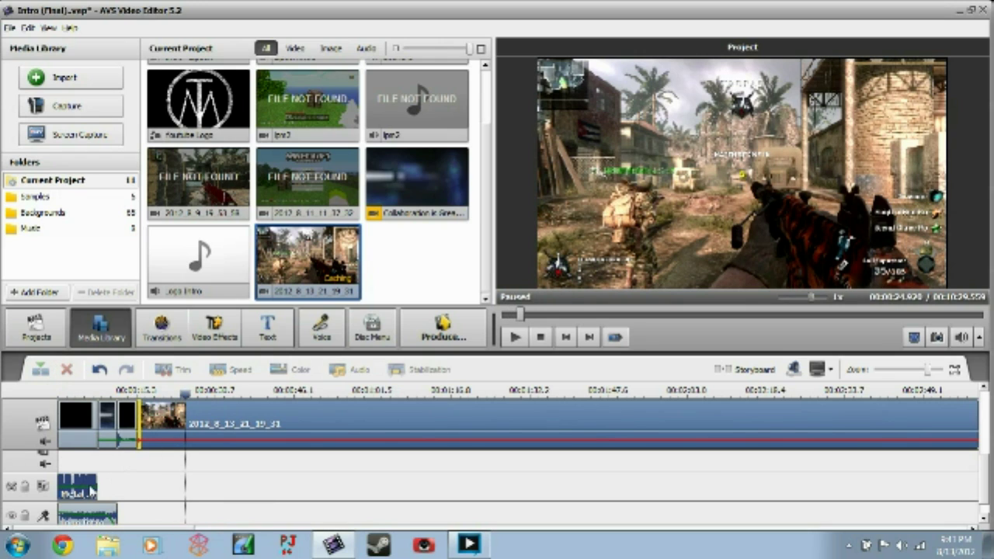
pyautogui.click(87, 514)
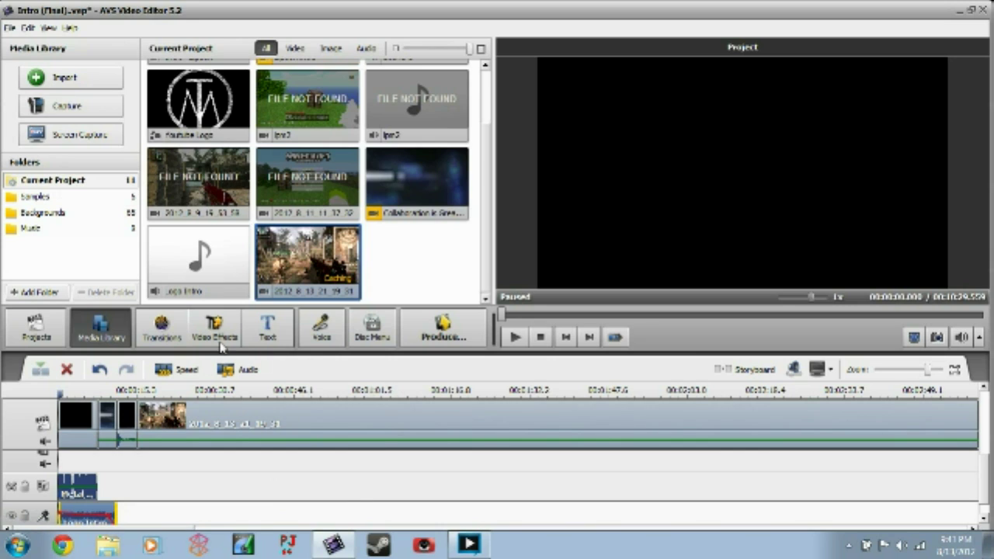
pyautogui.click(162, 326)
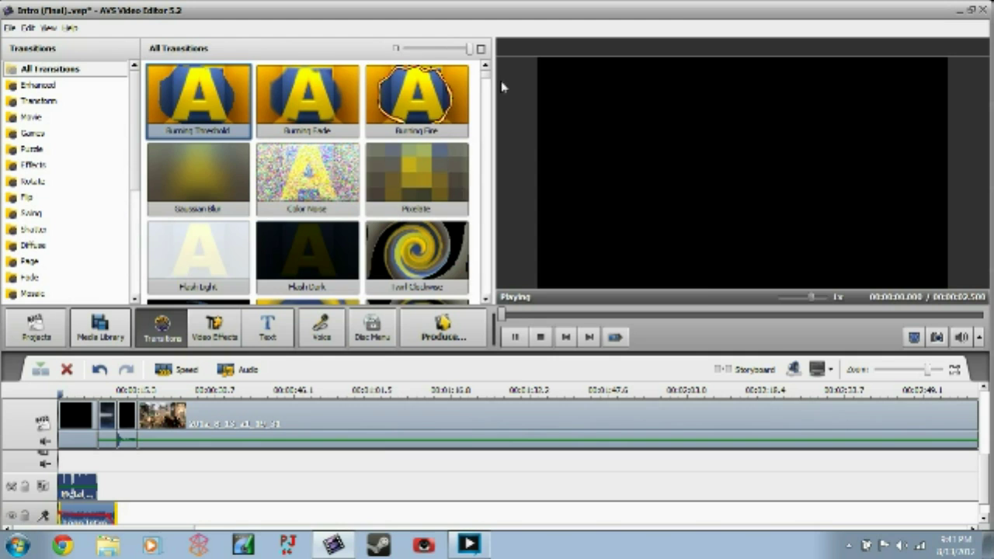
# Scroll through the Transitions and Video Effects lists, then switch to the Text templates
pyautogui.moveTo(485, 77); pyautogui.dragTo(490, 268)
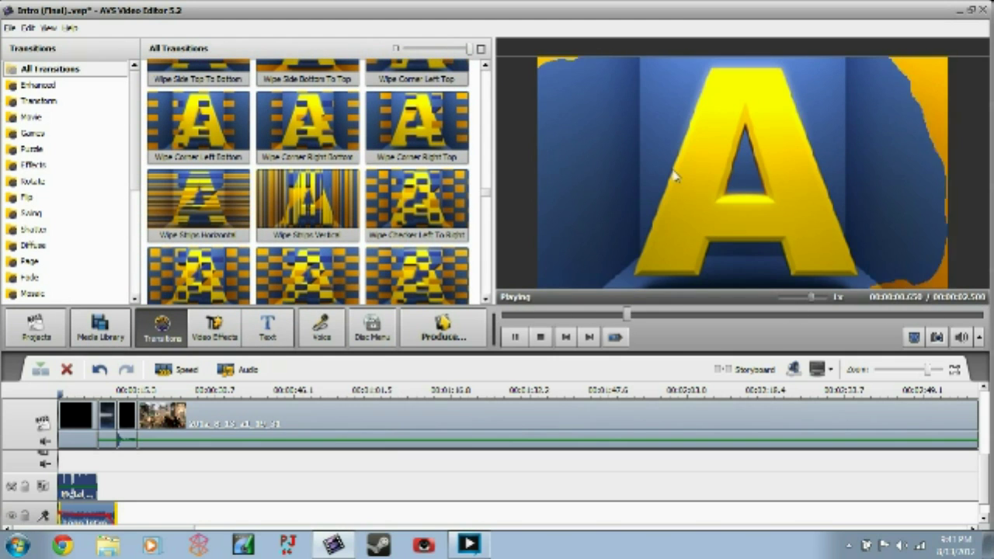
pyautogui.click(225, 347)
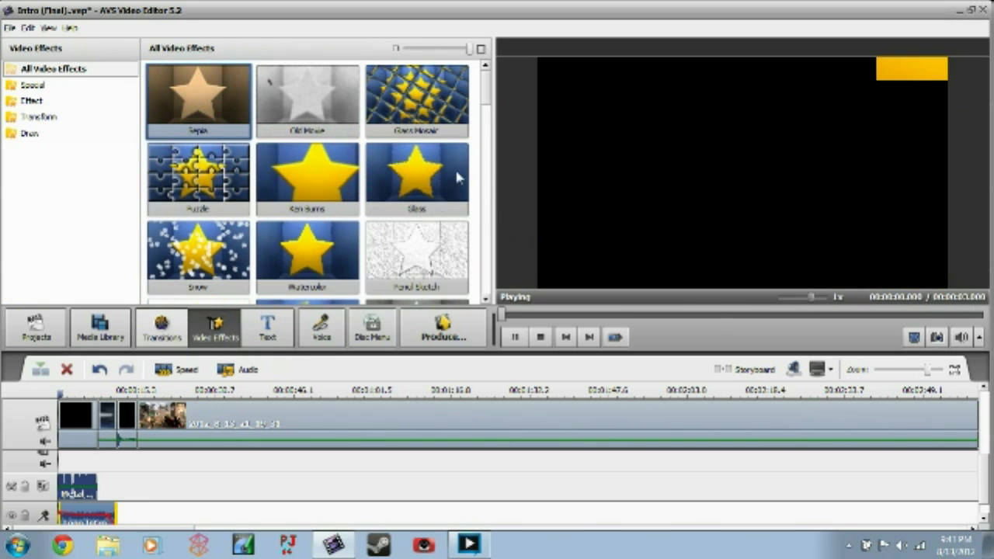
pyautogui.moveTo(484, 86); pyautogui.dragTo(484, 219)
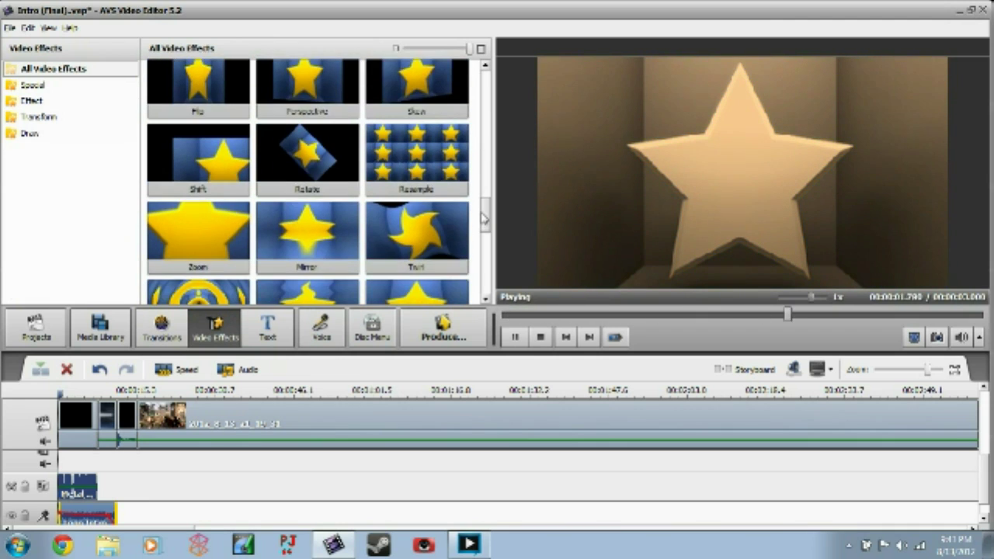
pyautogui.click(267, 326)
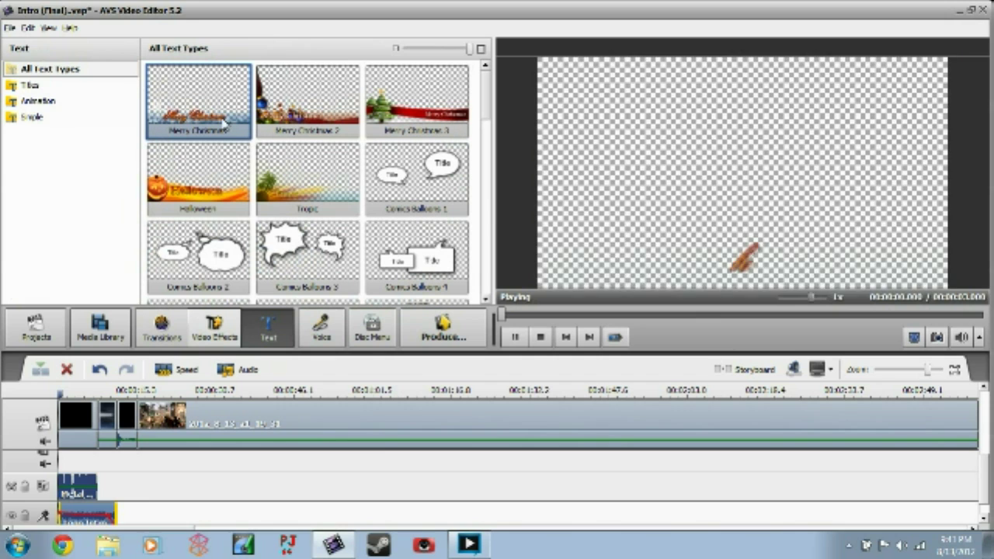
# Scroll the text templates, preview Animation 04, and pick the green Animation 01 style
pyautogui.moveTo(482, 97); pyautogui.dragTo(460, 208)
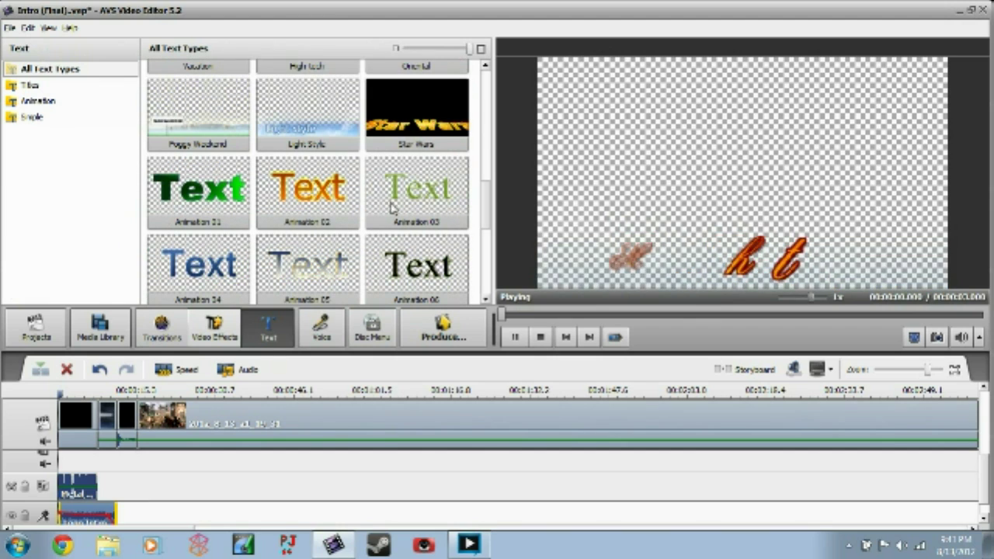
pyautogui.scroll(-1, 208, 188)
pyautogui.click(208, 189)
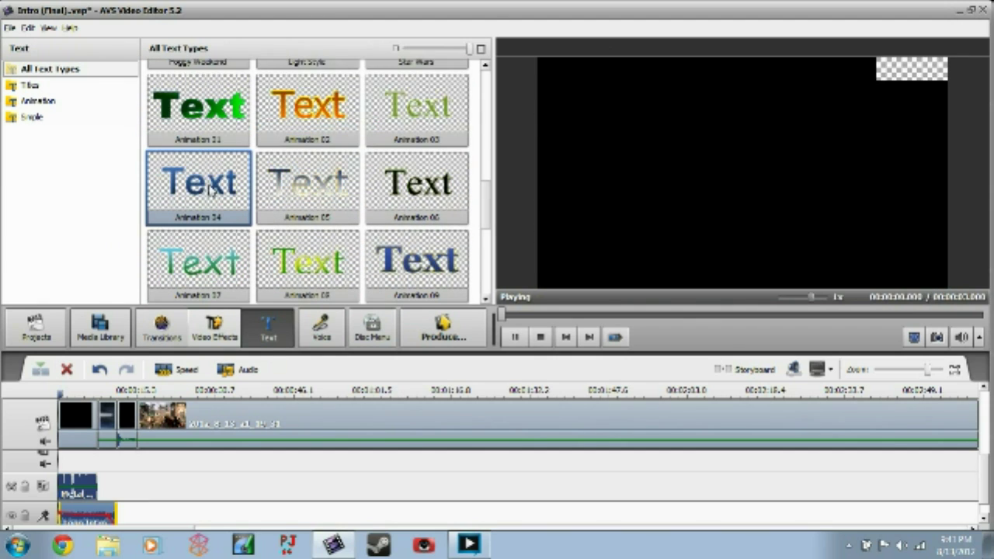
pyautogui.click(199, 118)
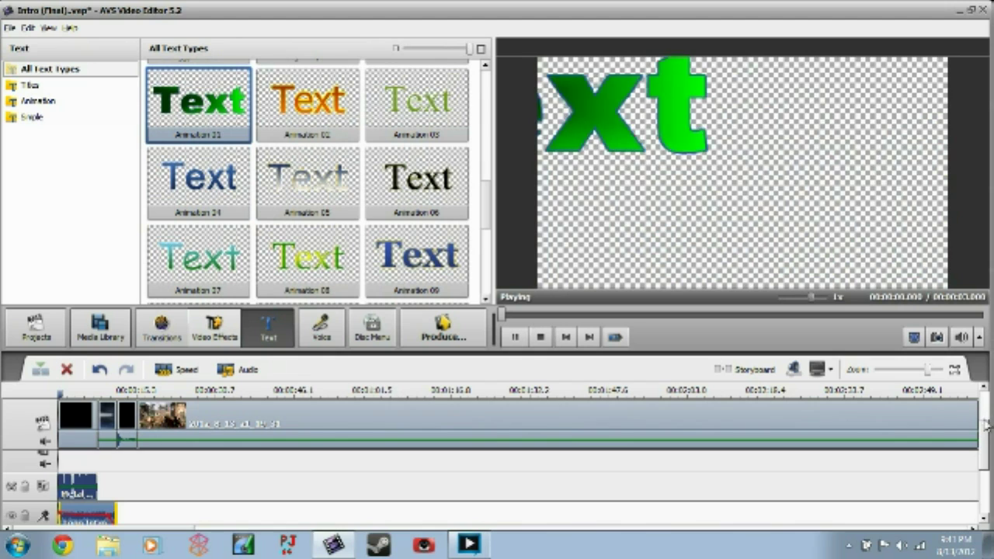
# Scroll the timeline up and open the intro title clip on the text track for editing
pyautogui.scroll(1, 984, 438)
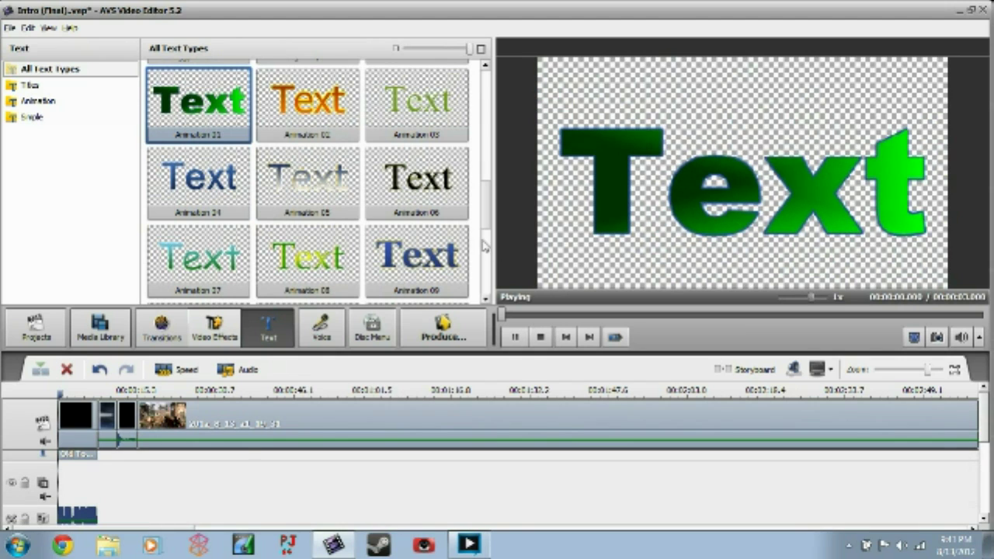
pyautogui.scroll(1, 133, 457)
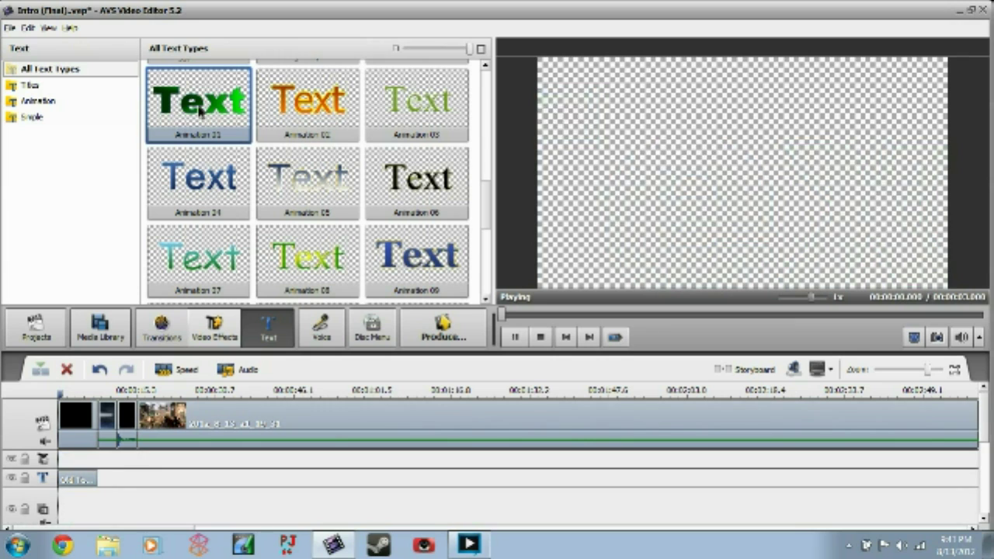
pyautogui.click(138, 485)
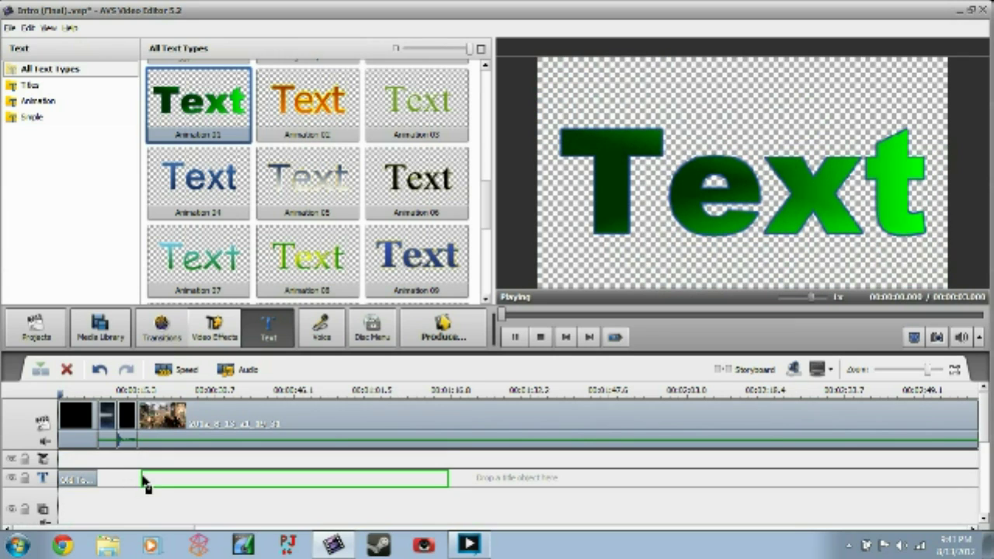
pyautogui.click(76, 483)
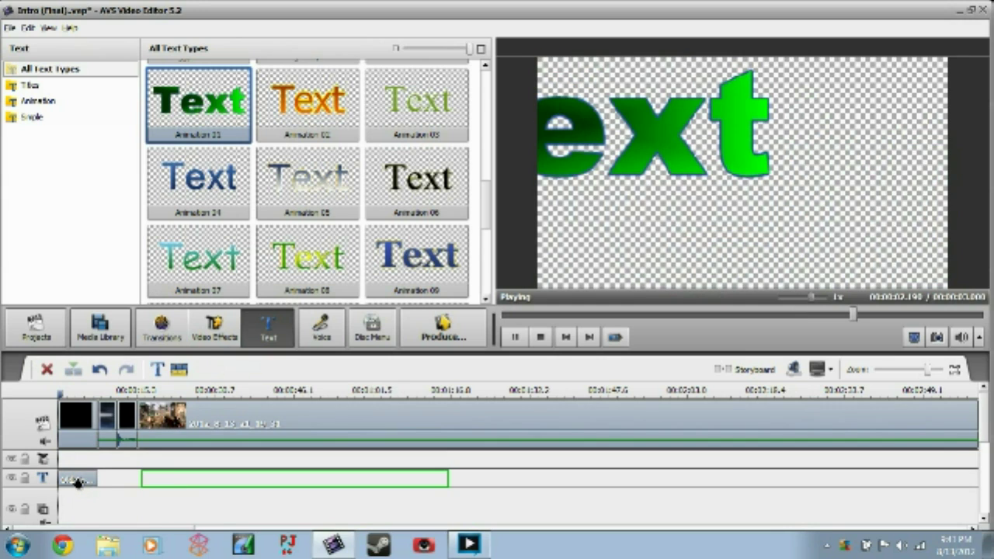
pyautogui.doubleClick(76, 481)
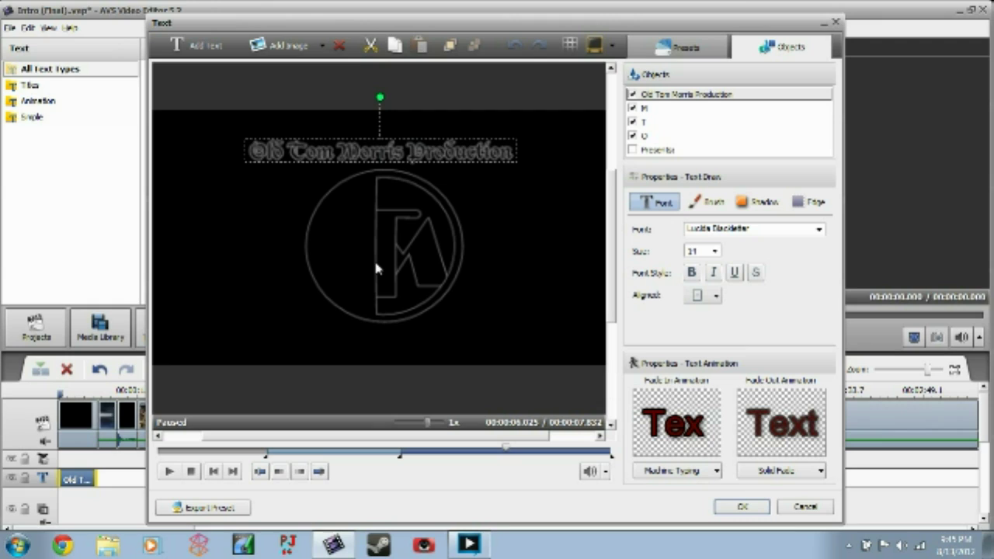
pyautogui.click(649, 108)
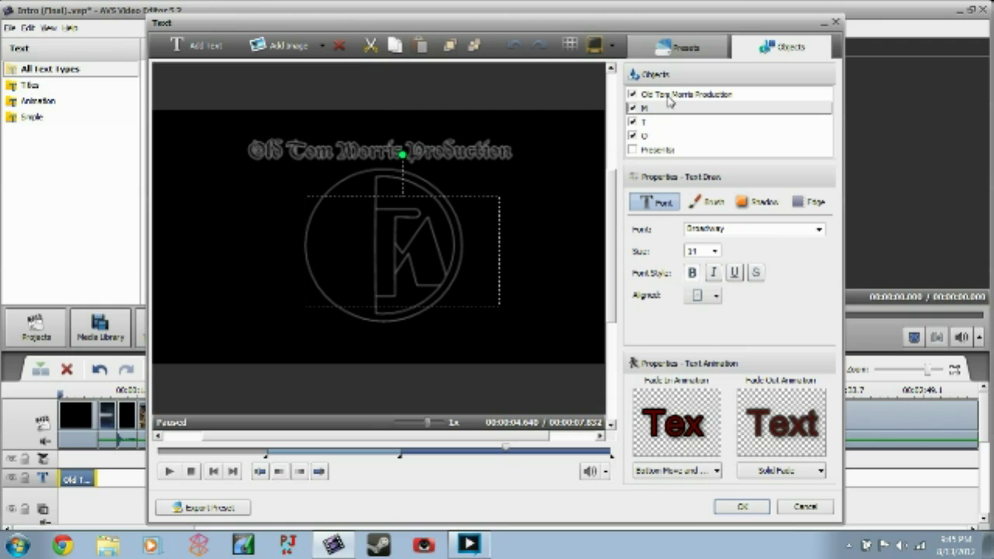
pyautogui.click(674, 122)
pyautogui.press('Down')
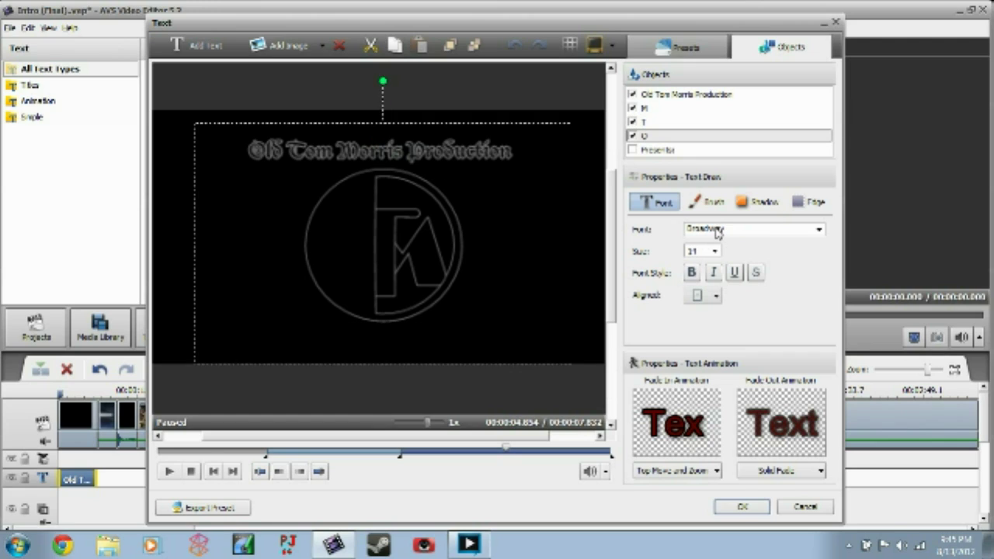
pyautogui.press('Home')
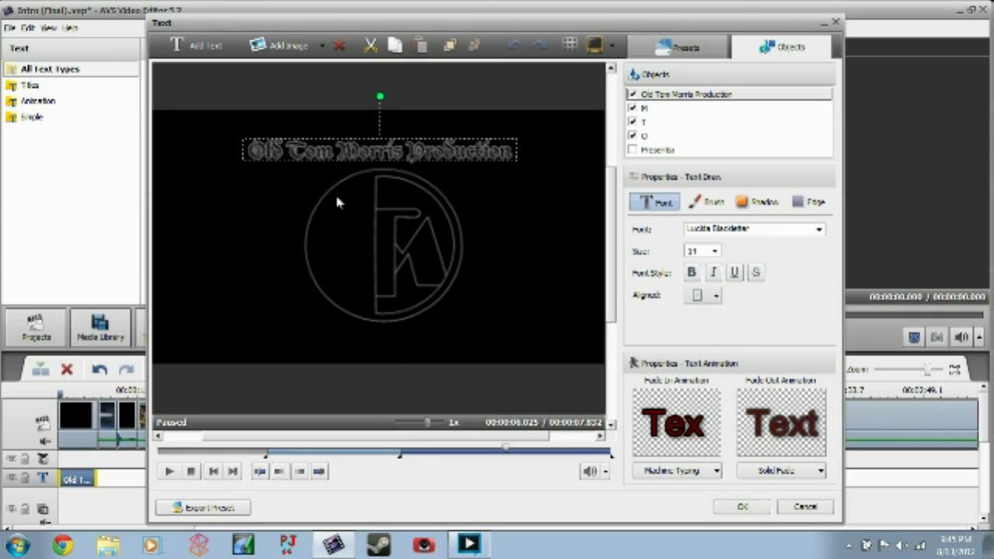
pyautogui.click(789, 507)
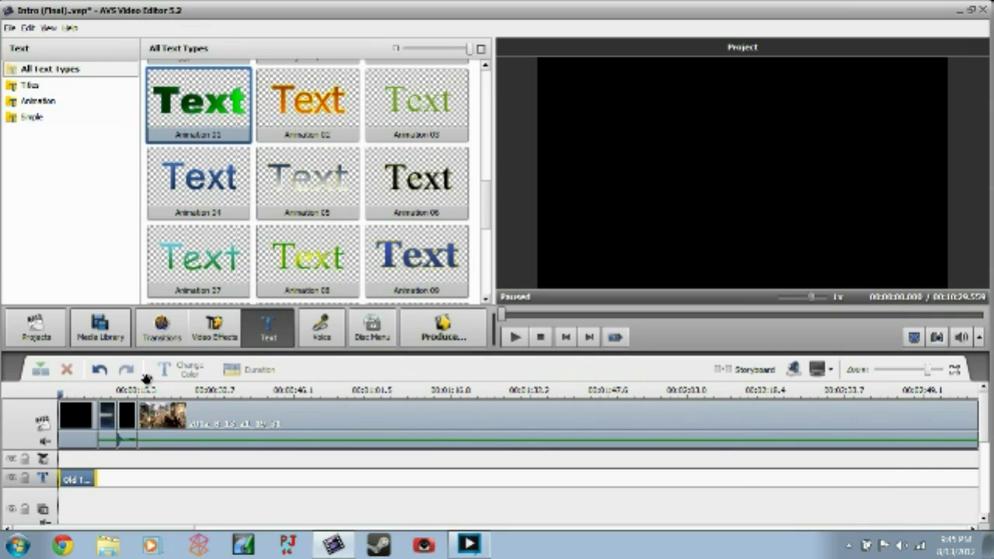
# Play the project preview through the intro's ELPOON title, then stop
pyautogui.click(72, 404)
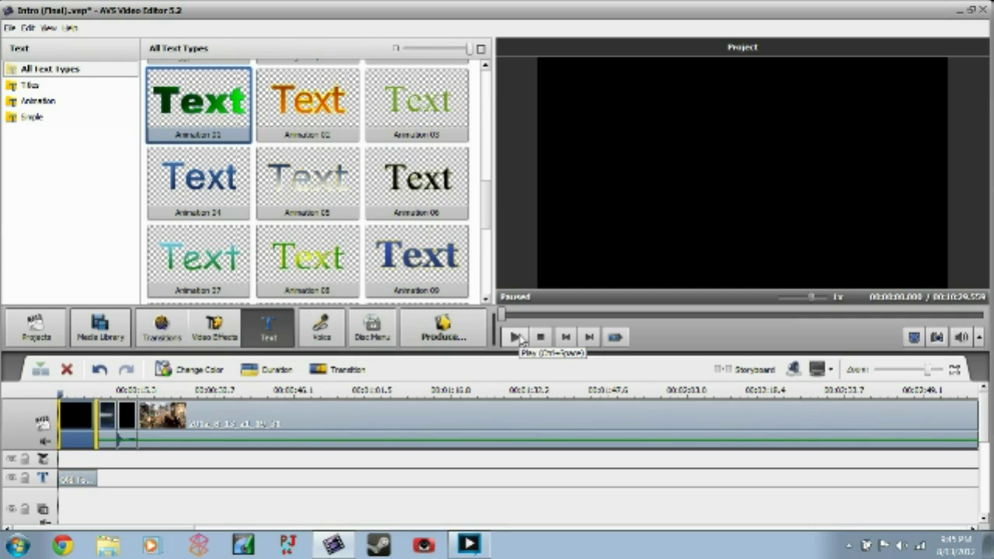
pyautogui.click(515, 337)
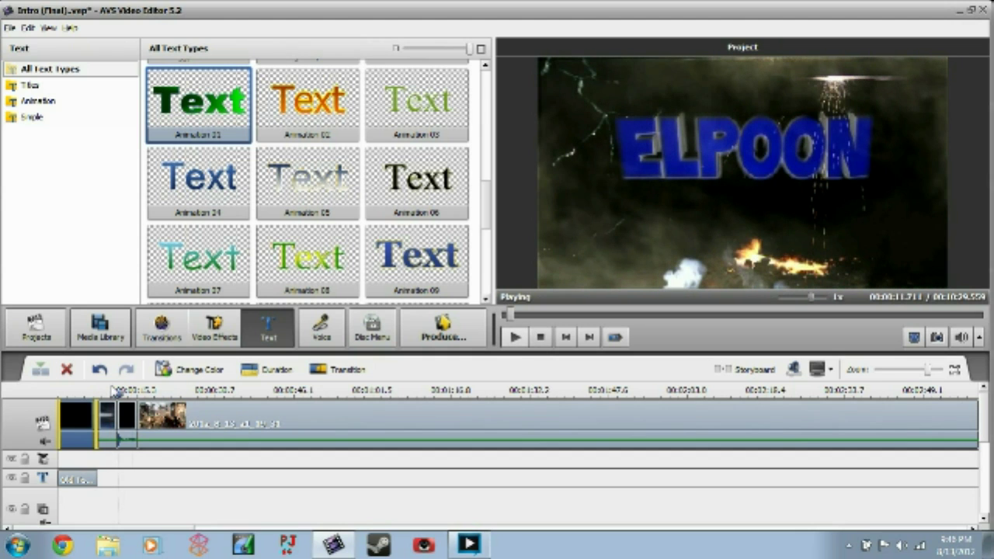
pyautogui.click(128, 391)
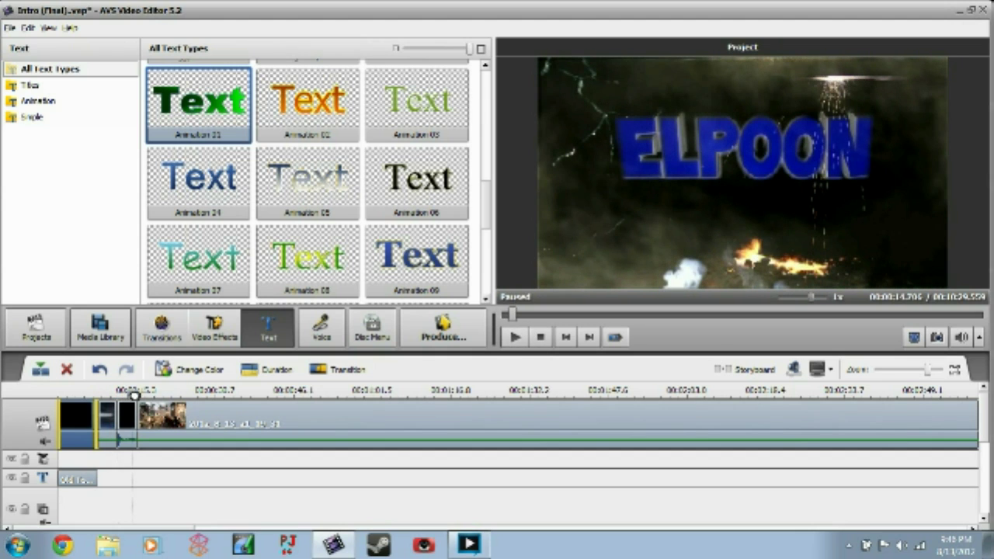
# Skip through the gameplay footage to near the project end, around 10:12
pyautogui.click(139, 392)
pyautogui.click(879, 391)
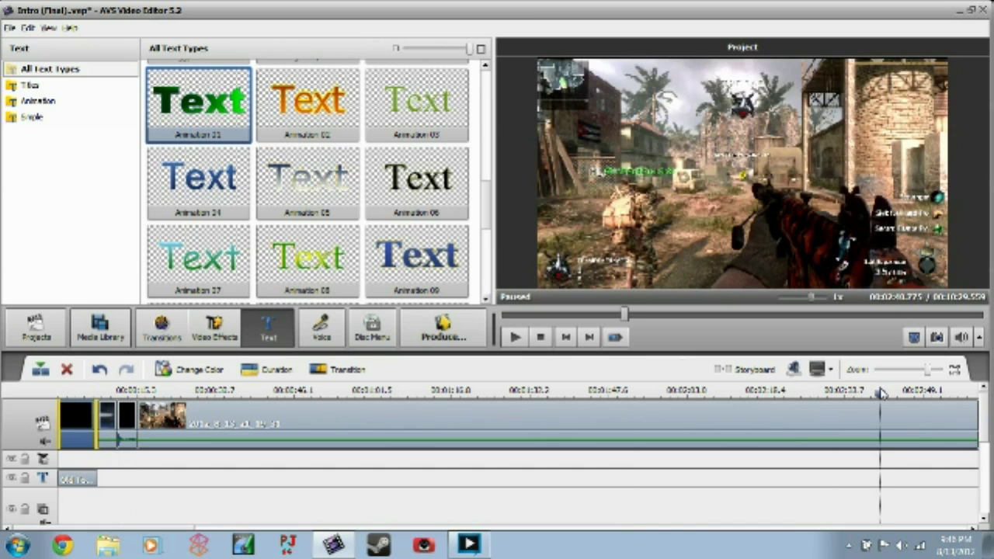
pyautogui.click(625, 314)
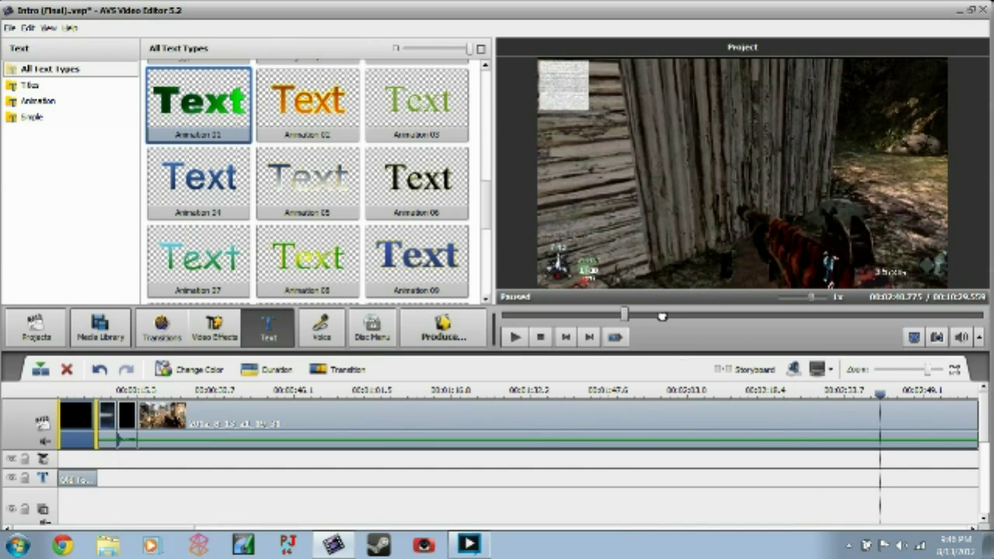
pyautogui.click(885, 316)
pyautogui.click(971, 314)
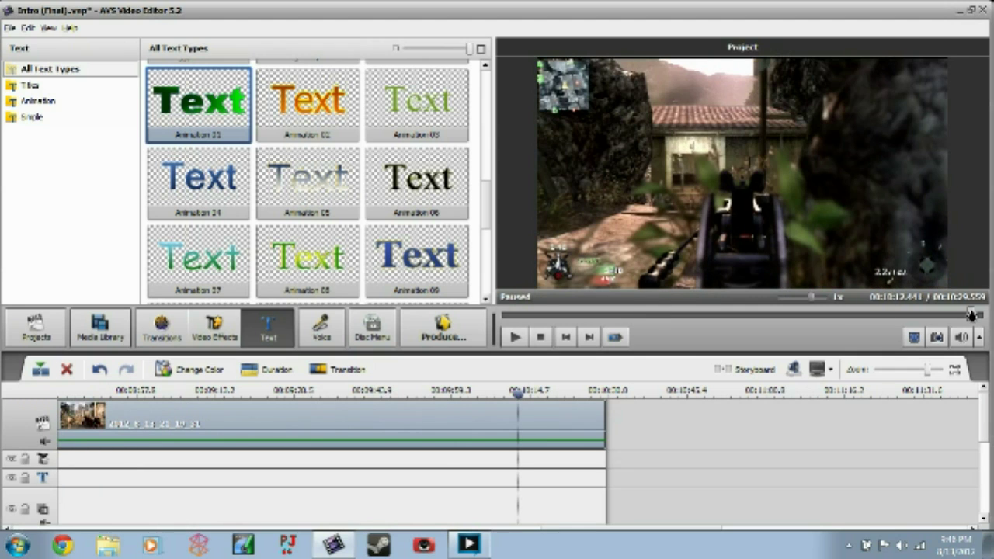
# Drag the white Intro clip from the Media Library onto the timeline after the gameplay clip
pyautogui.click(109, 337)
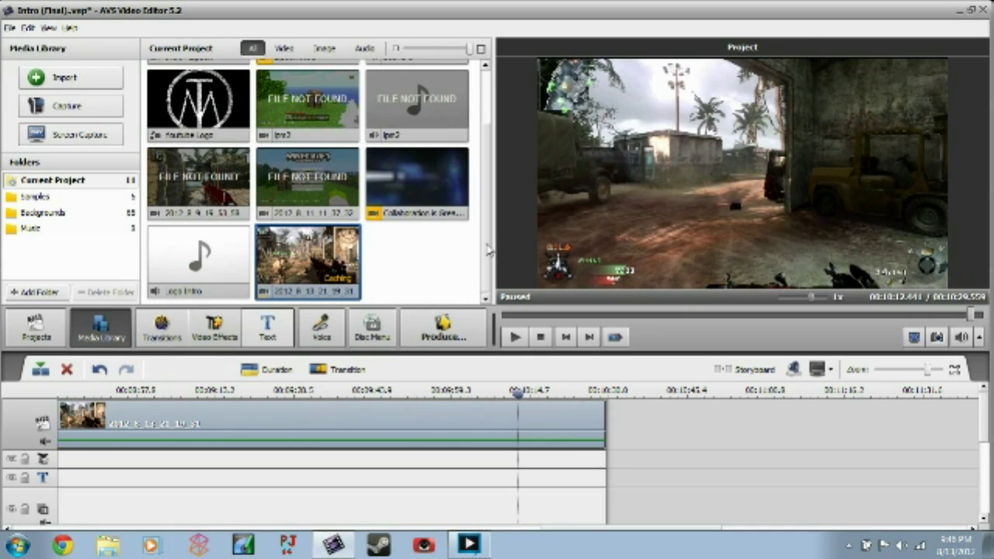
pyautogui.scroll(3, 205, 115)
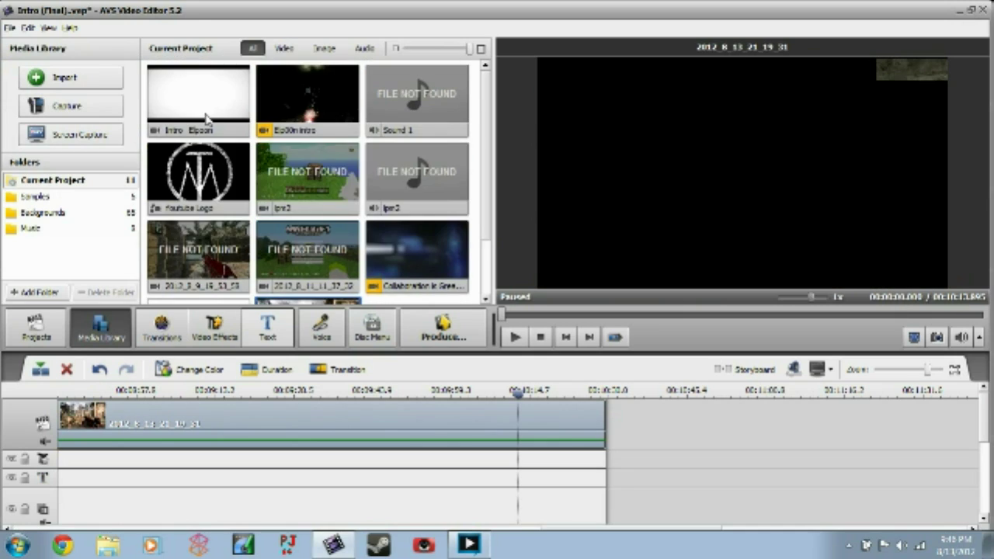
pyautogui.click(208, 109)
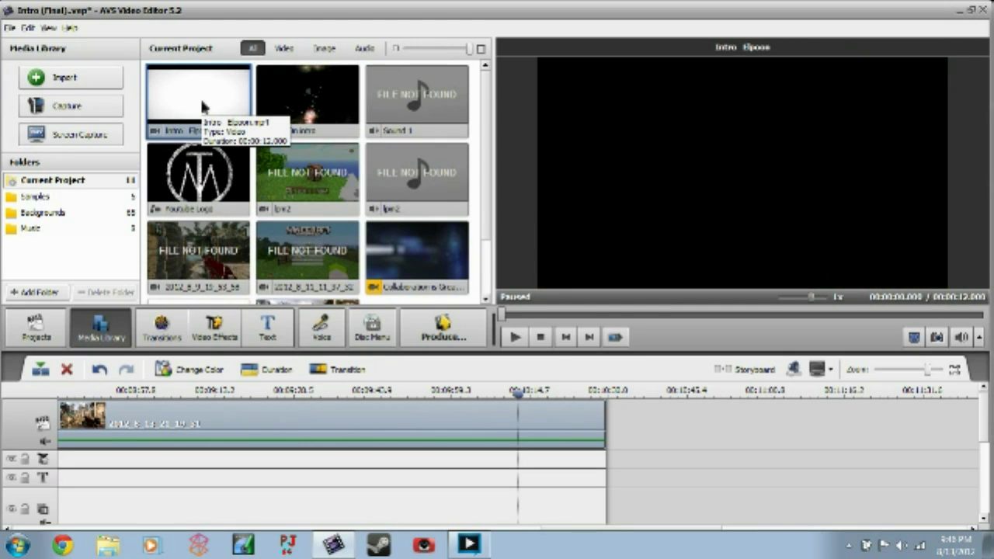
pyautogui.moveTo(396, 215); pyautogui.dragTo(650, 429)
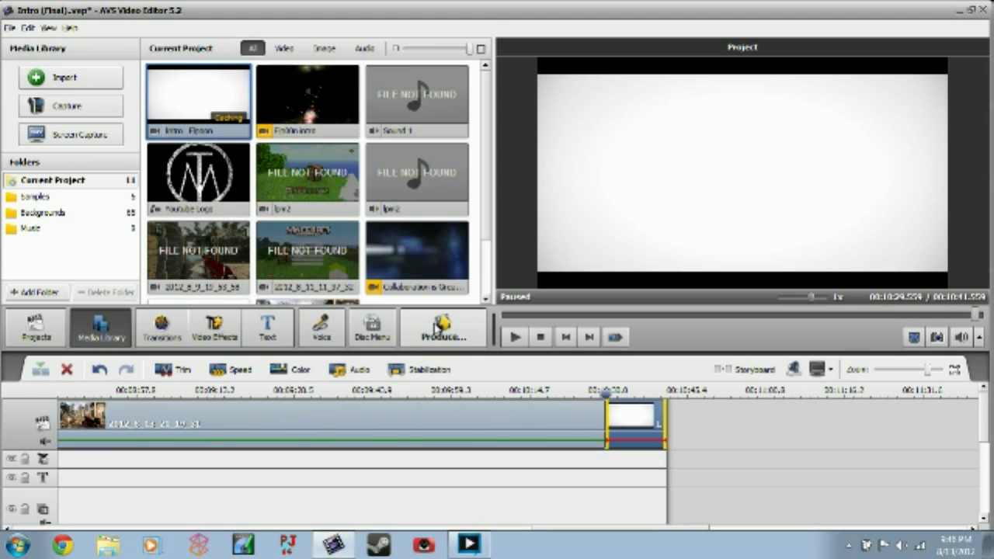
pyautogui.click(471, 339)
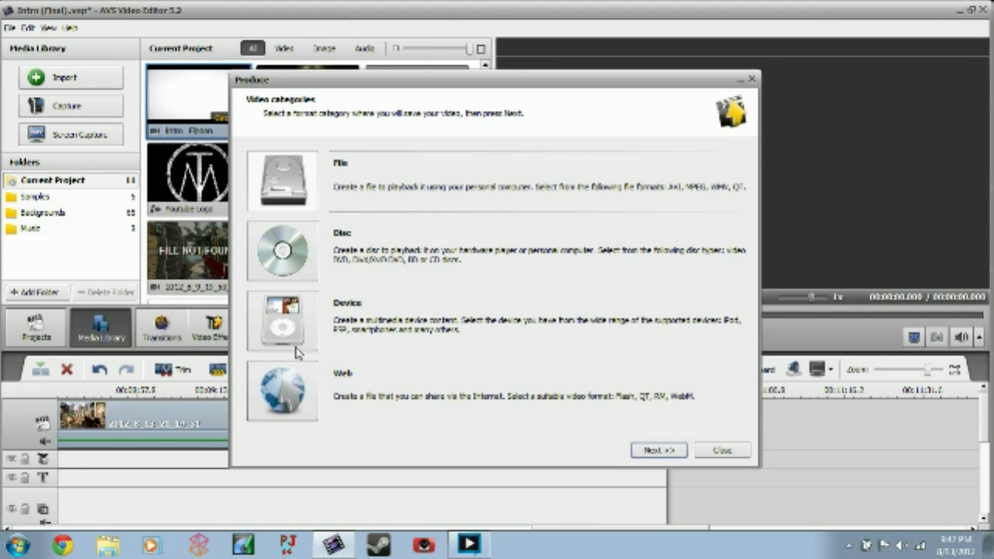
# Choose the Web output category and continue to the web file settings
pyautogui.click(297, 379)
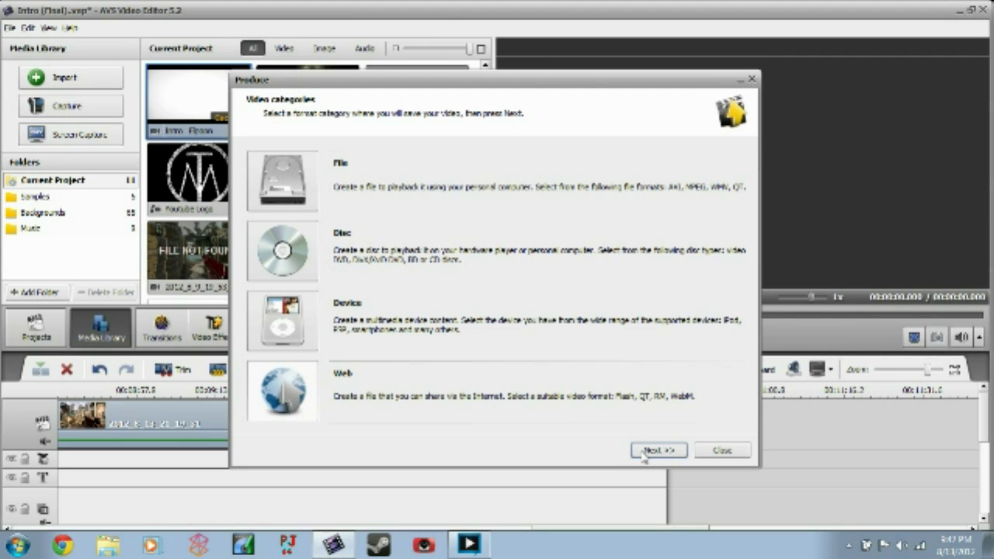
pyautogui.click(655, 451)
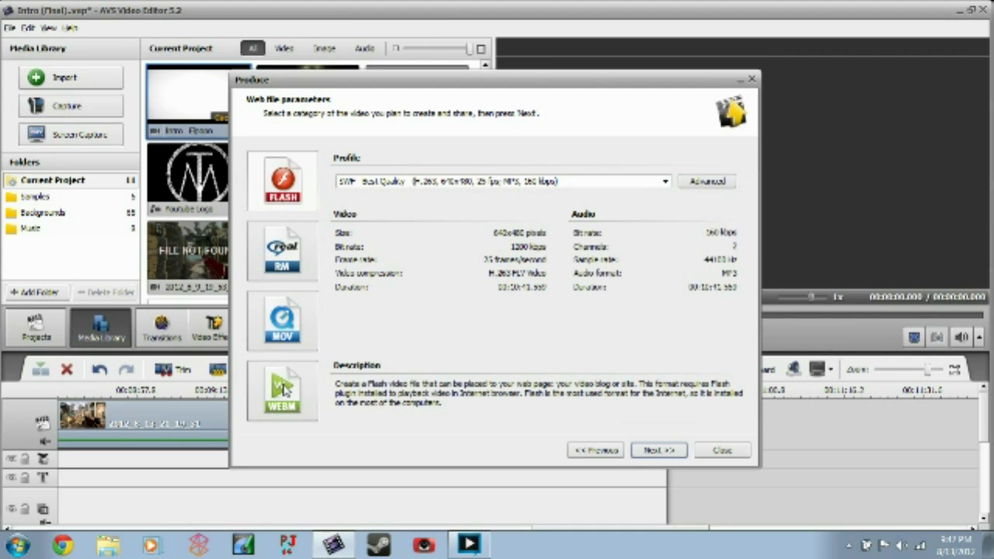
# Select the FLV - HD Video 720p profile and set its frame rate to 29.97 fps
pyautogui.click(665, 181)
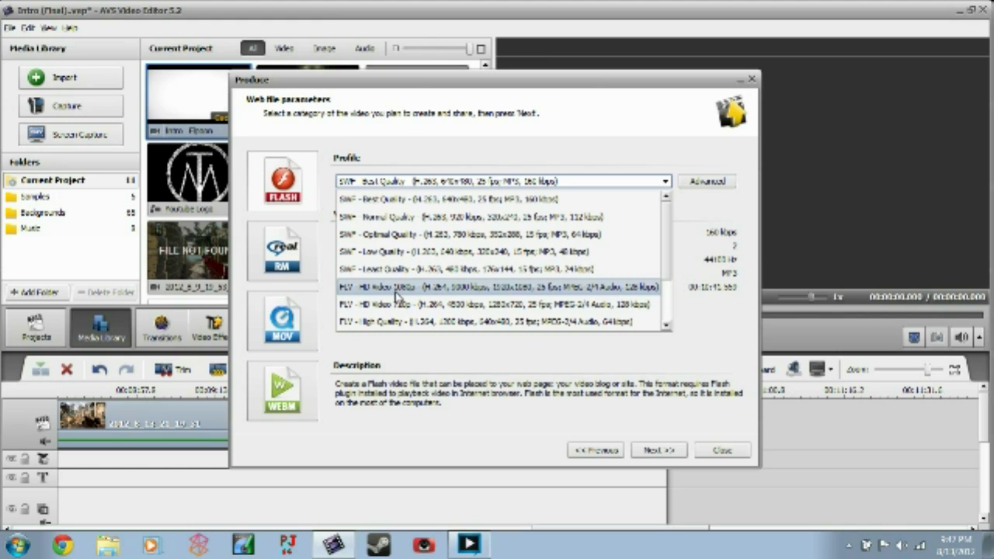
pyautogui.click(400, 305)
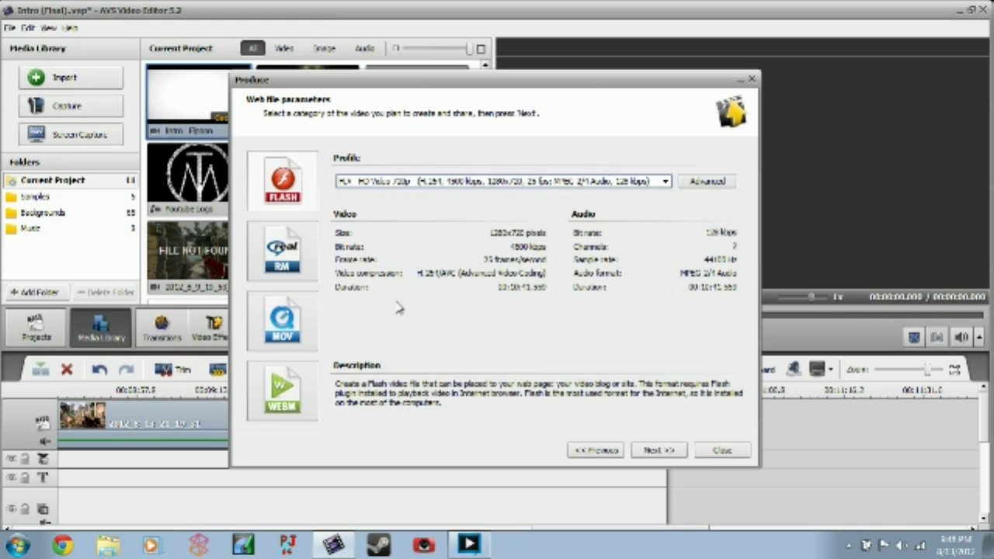
pyautogui.click(706, 183)
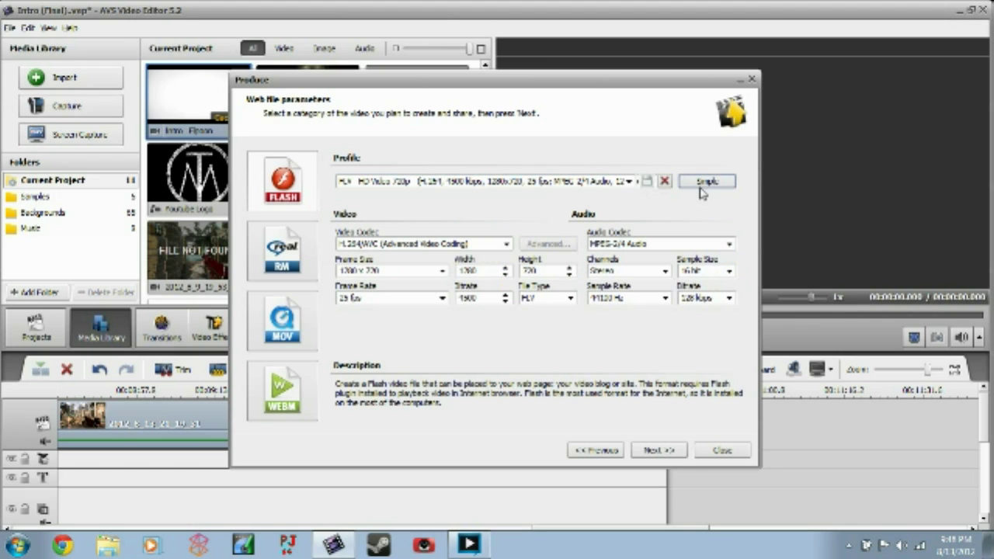
pyautogui.click(443, 298)
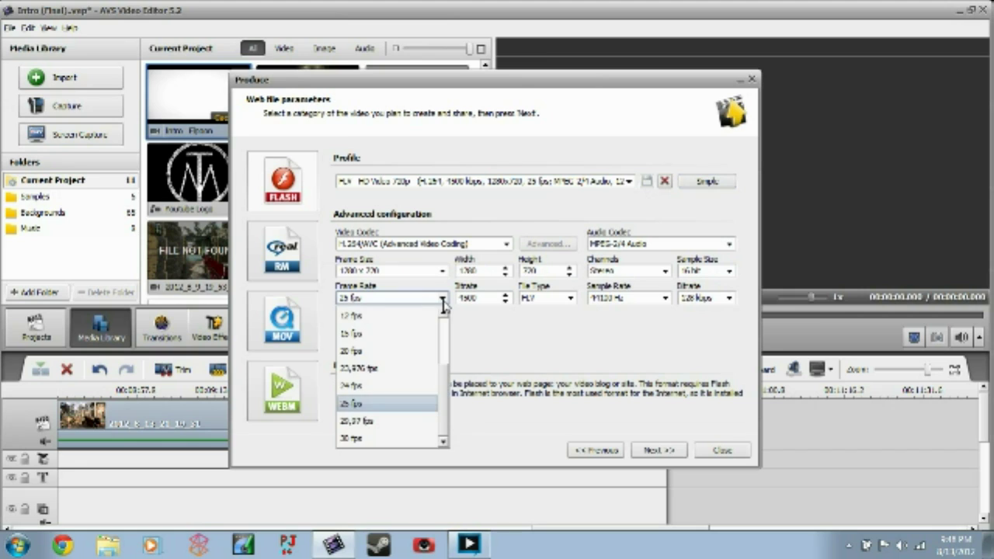
pyautogui.click(373, 420)
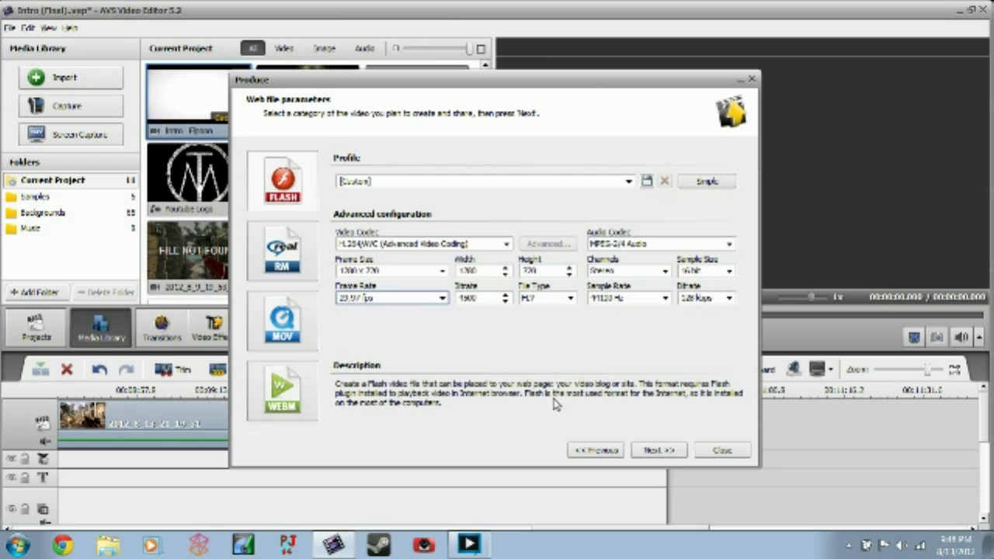
pyautogui.click(637, 450)
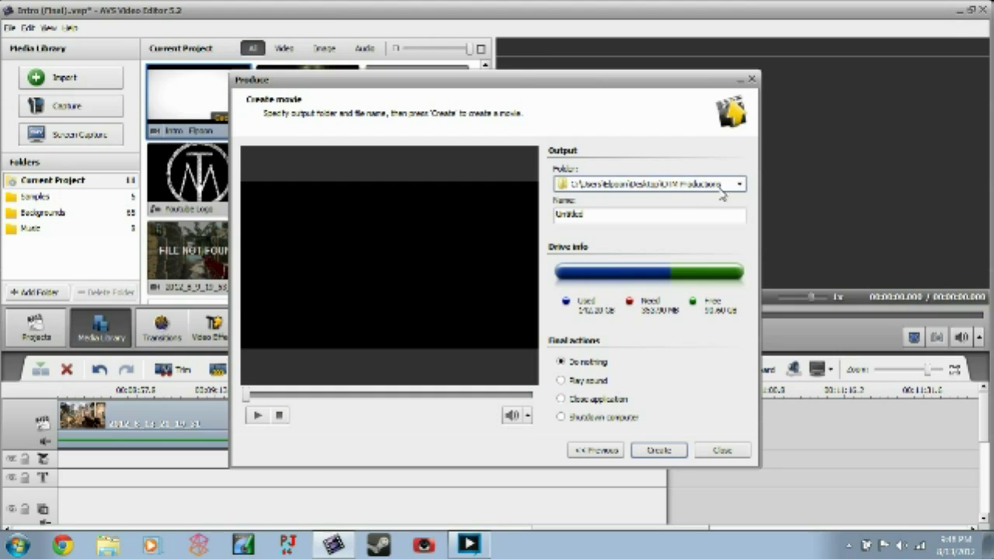
# Close the Produce window, decline saving the modified project, and minimize the editor
pyautogui.doubleClick(617, 217)
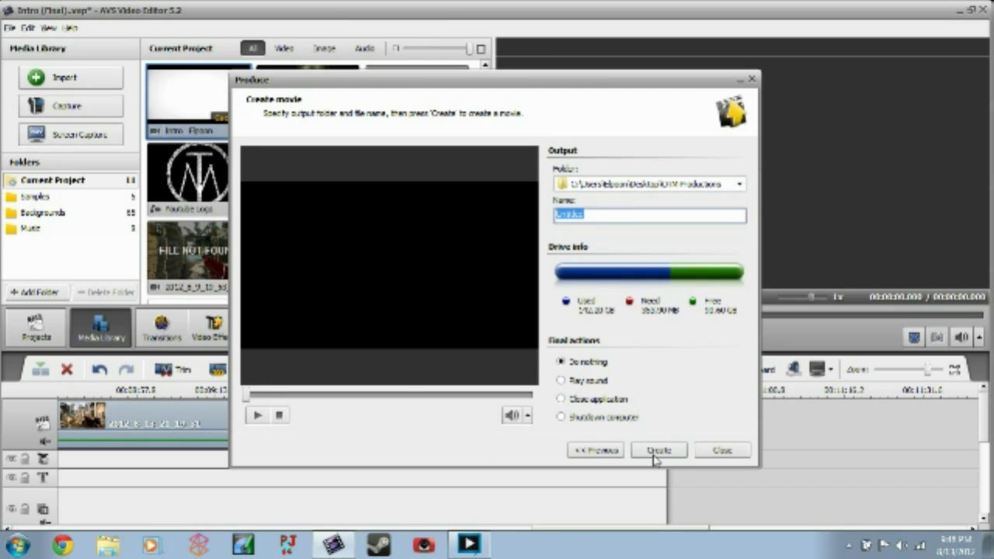
pyautogui.click(702, 458)
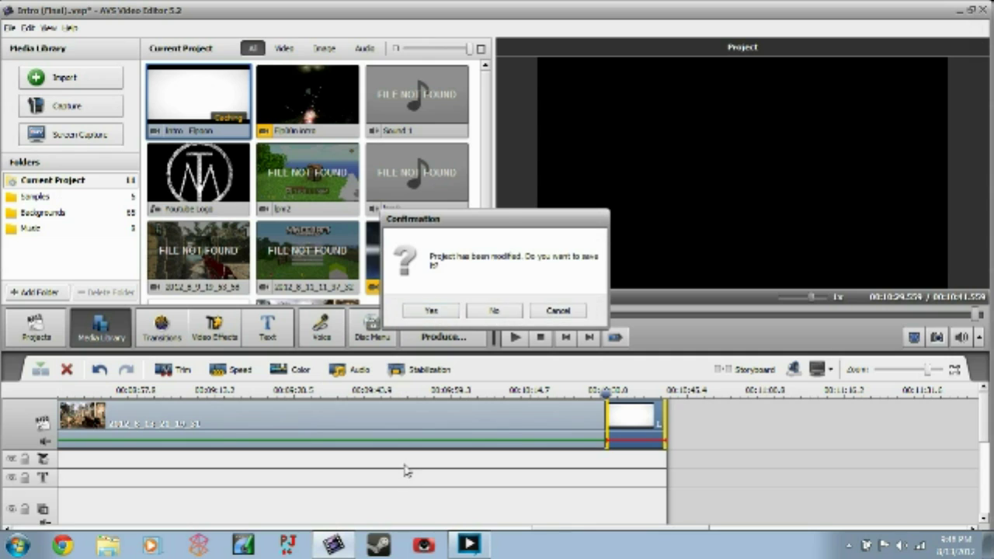
pyautogui.click(476, 311)
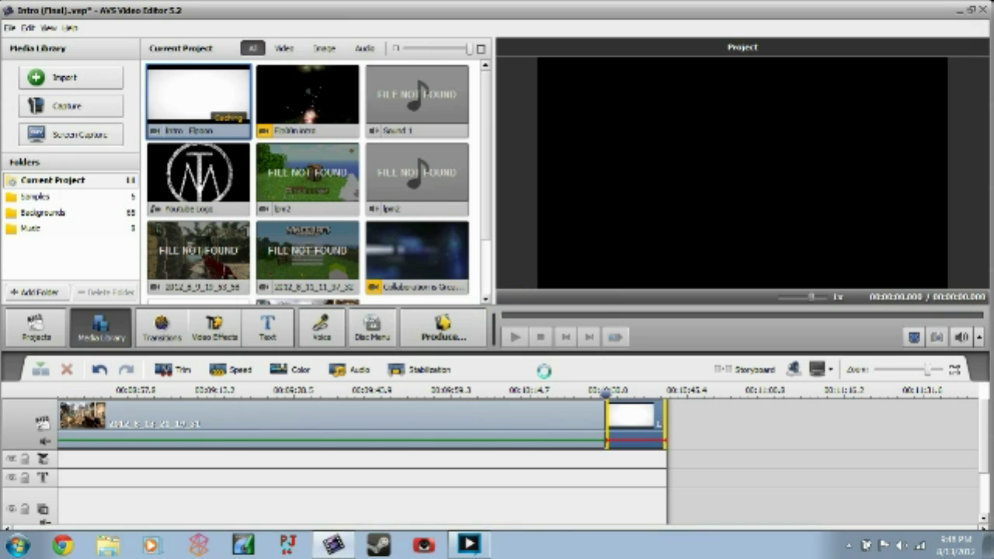
pyautogui.click(333, 544)
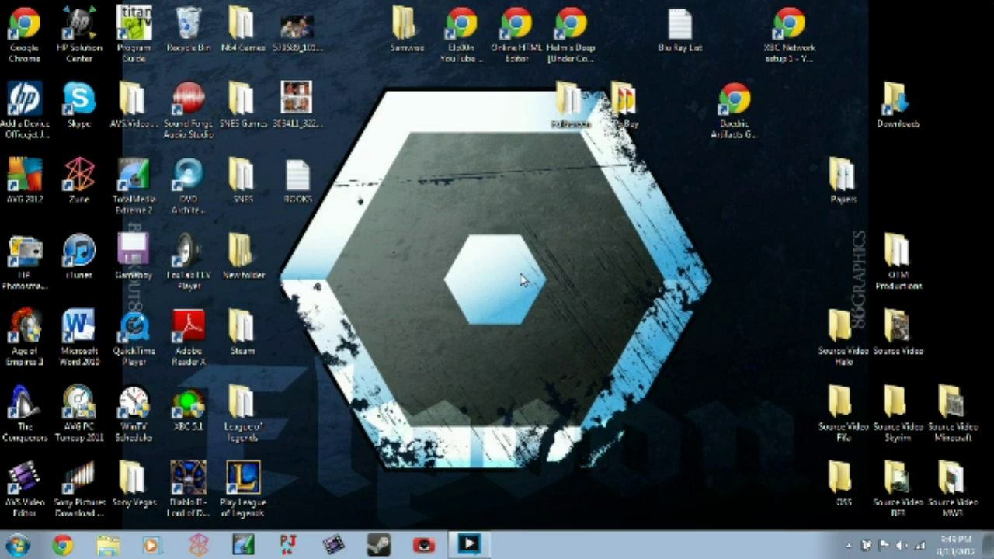
# Open the OTM Productions folder from the desktop
pyautogui.click(887, 277)
pyautogui.click(888, 277)
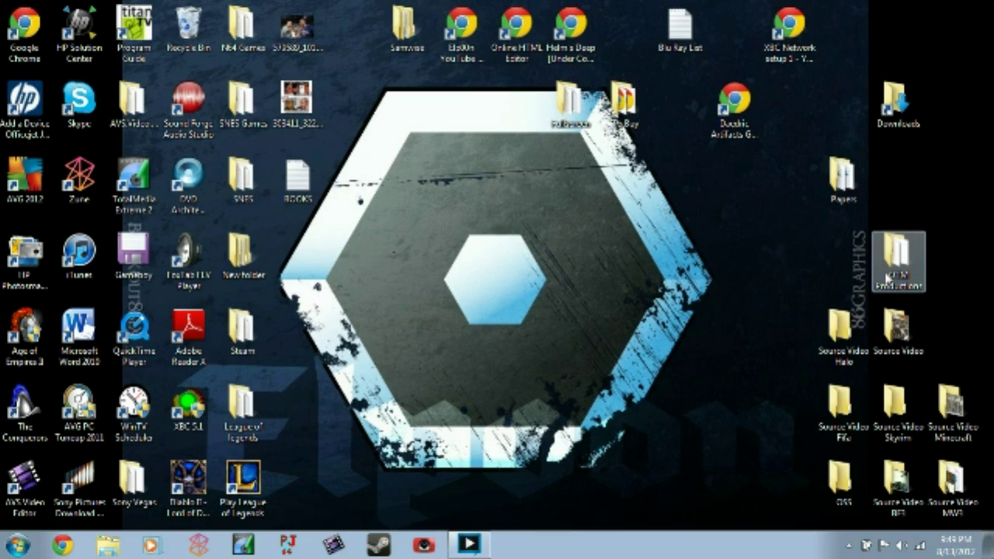